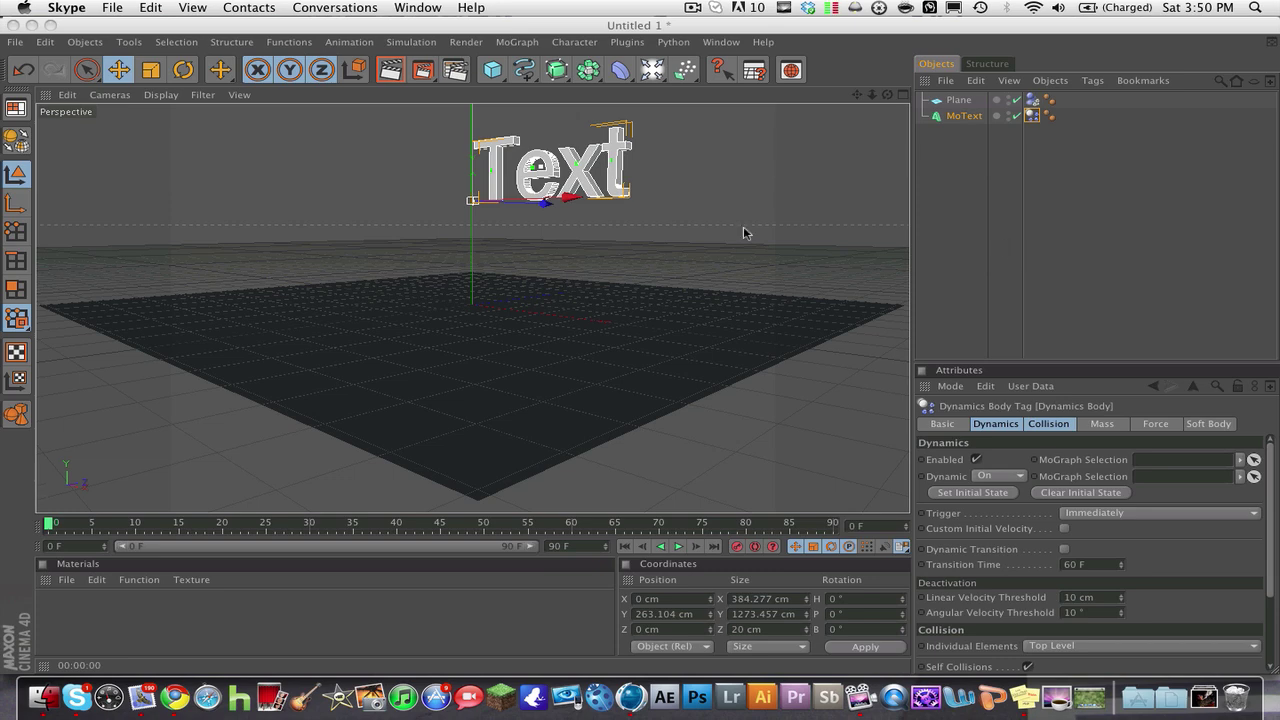
Play the drop simulation to see the text land, then select Plane together with MoText
click(679, 547)
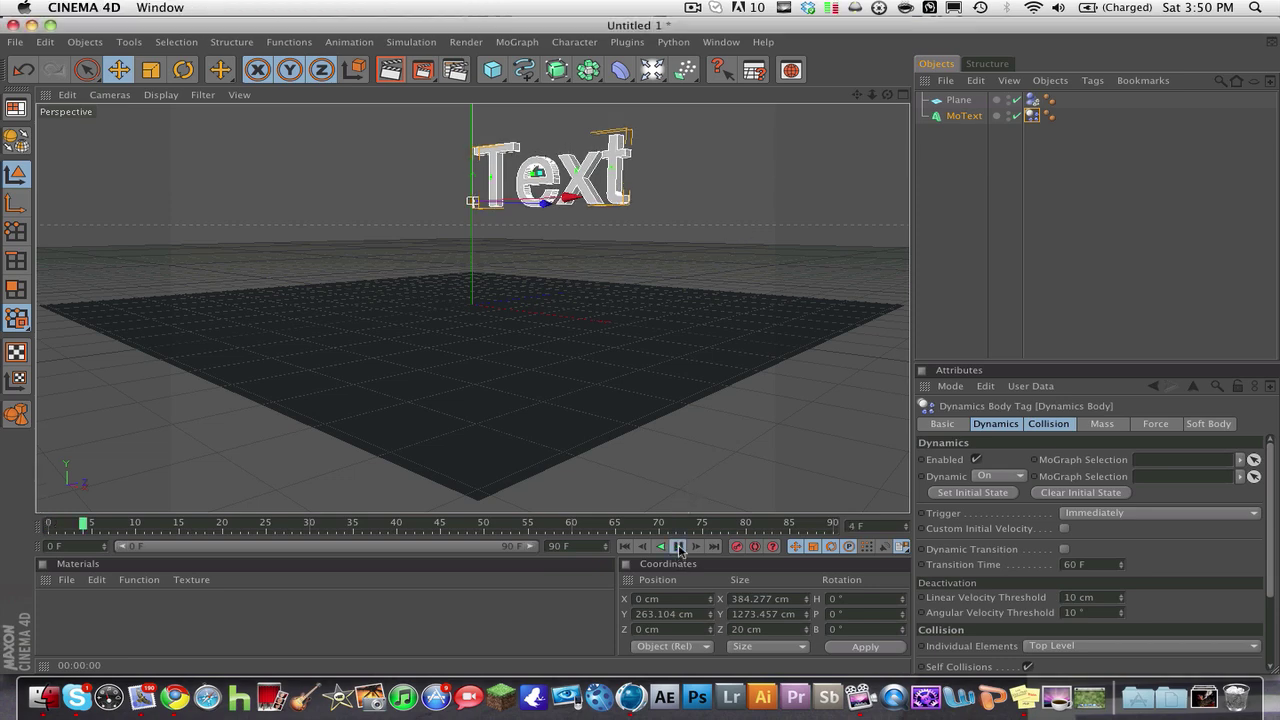
click(679, 547)
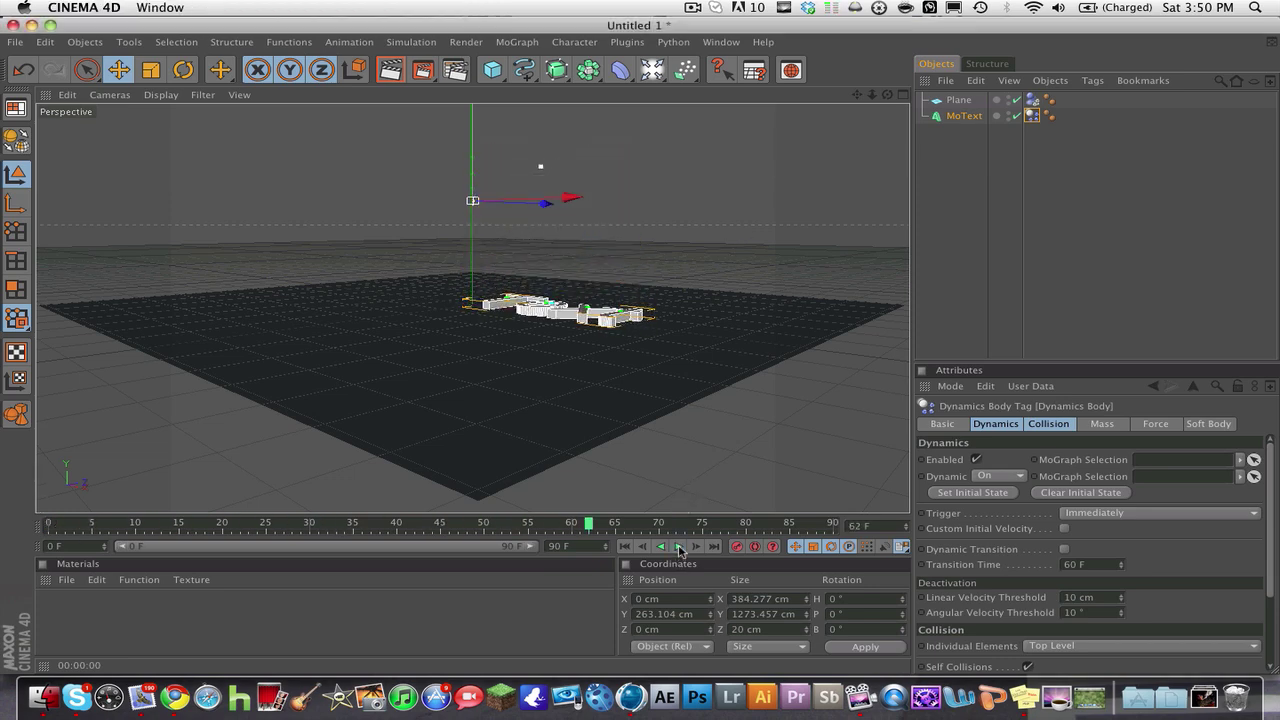
shift+click(970, 102)
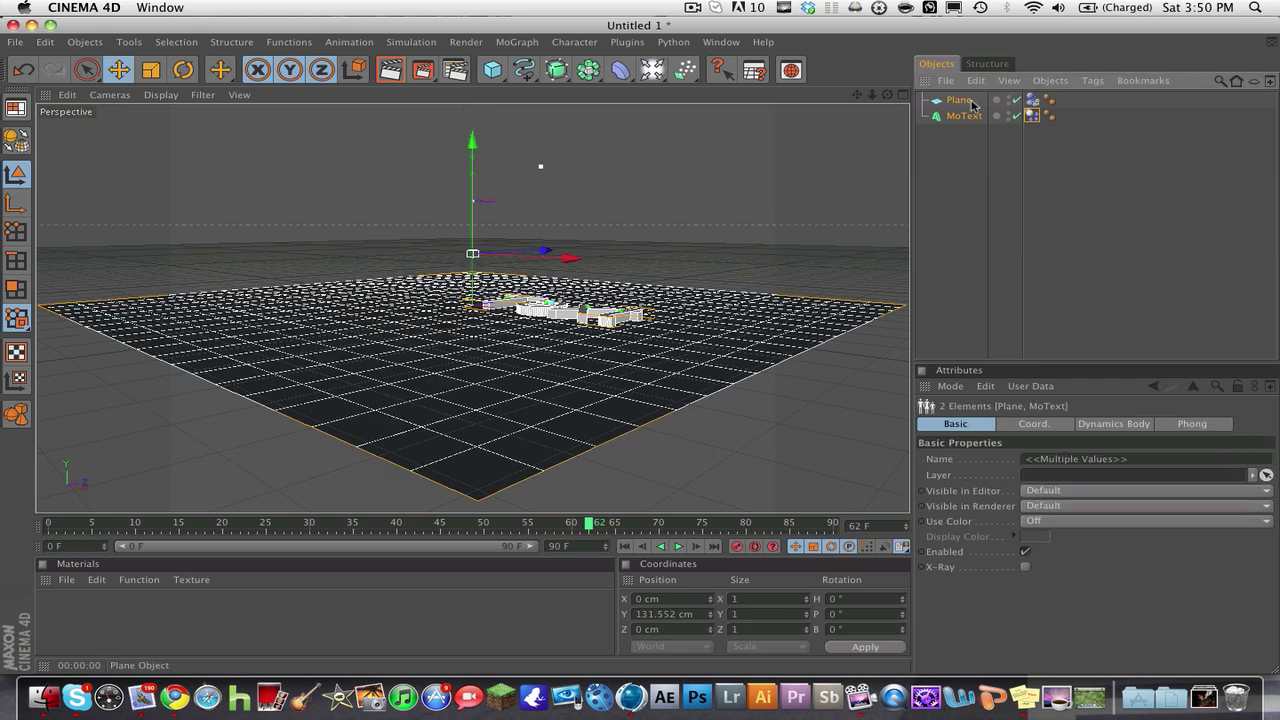
Delete the old Plane and MoText and add a fresh Plane primitive
key(Delete)
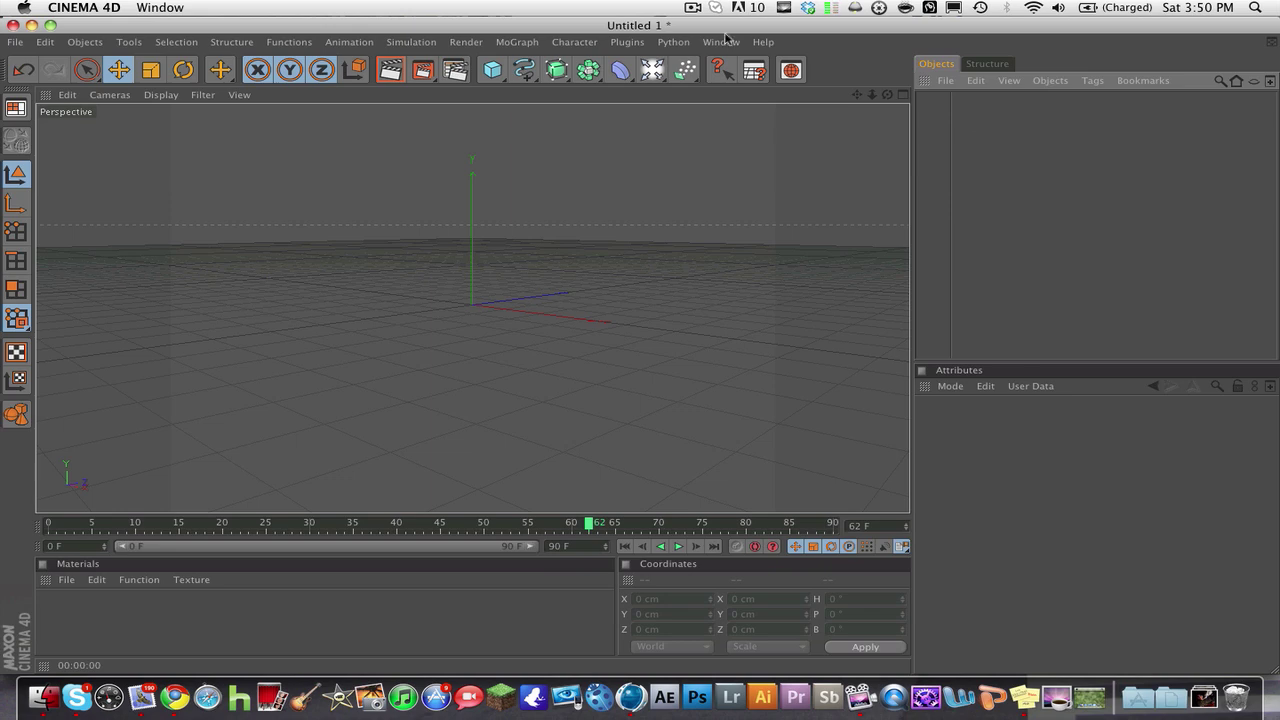
click(503, 78)
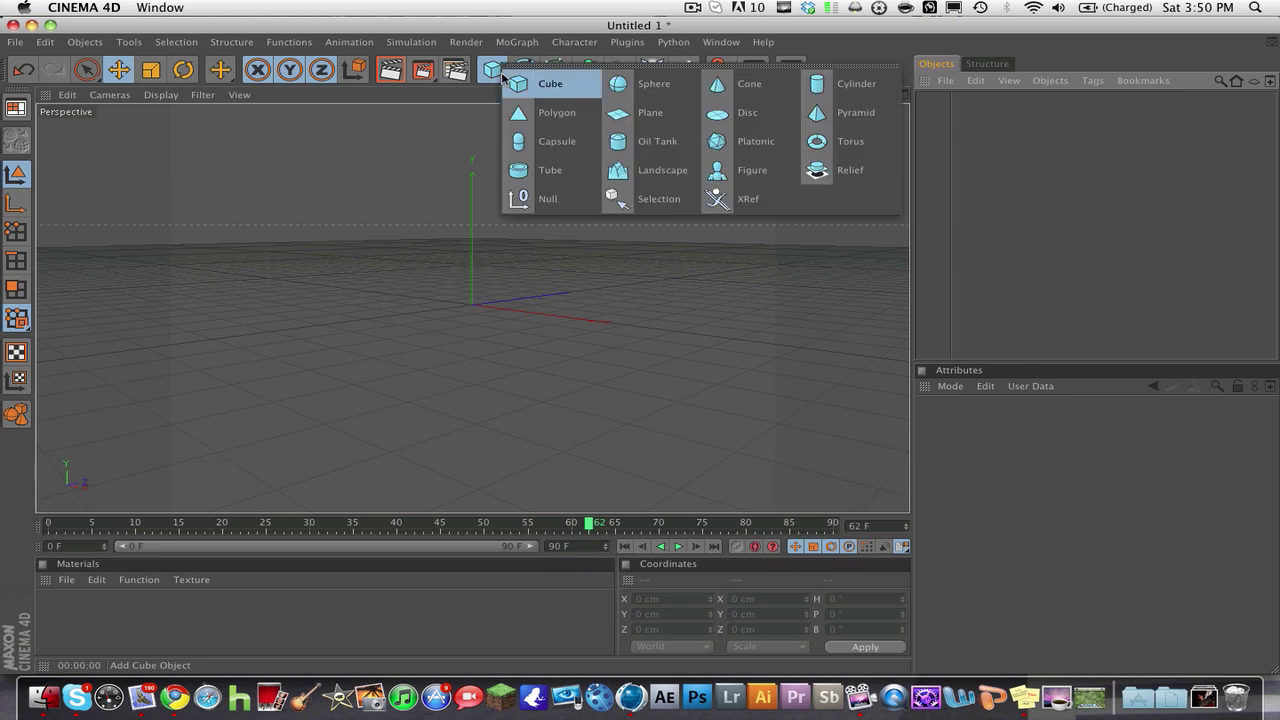
click(693, 104)
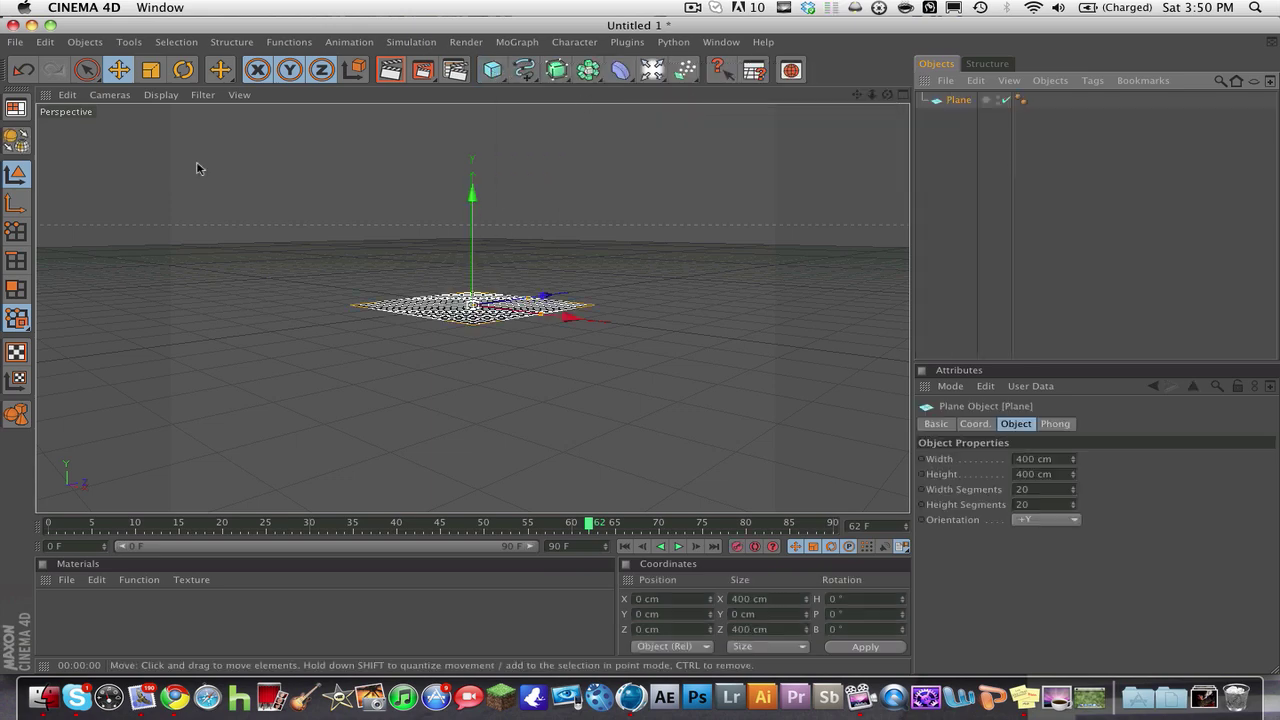
Scale the new plane up to about 2994 cm in X and Z
click(151, 70)
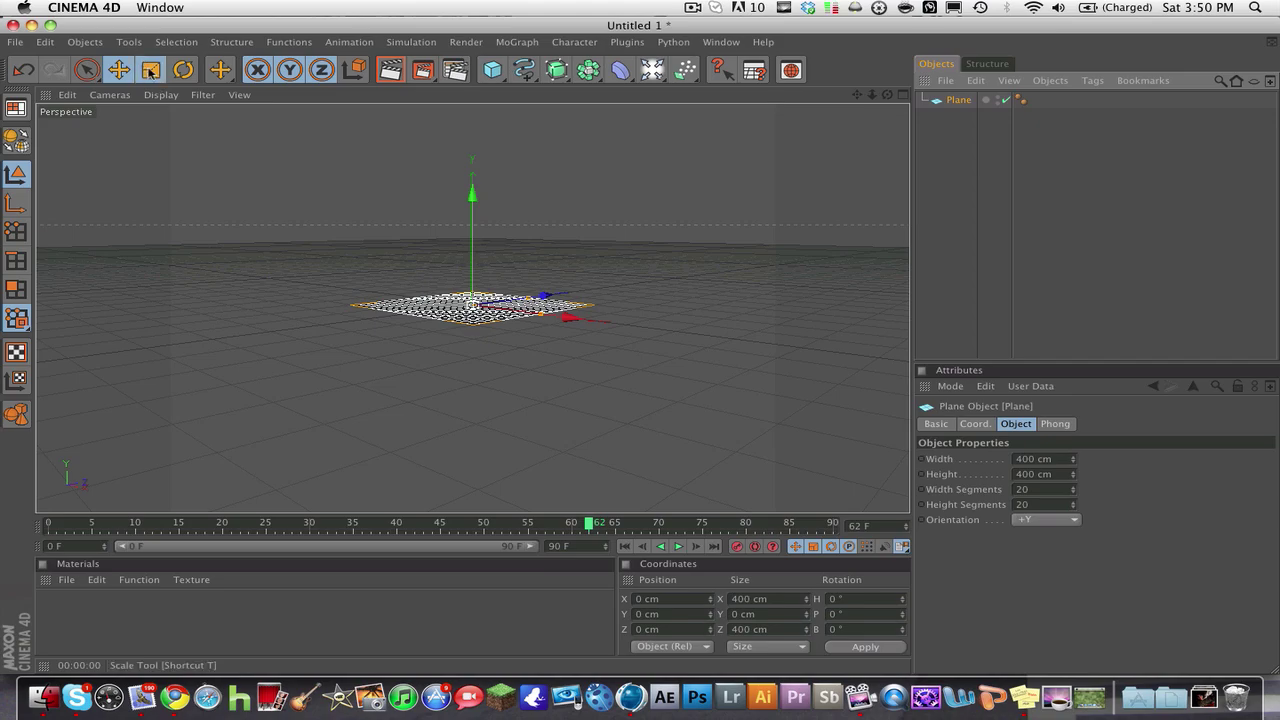
drag(460, 312, 725, 305)
drag(455, 315, 620, 310)
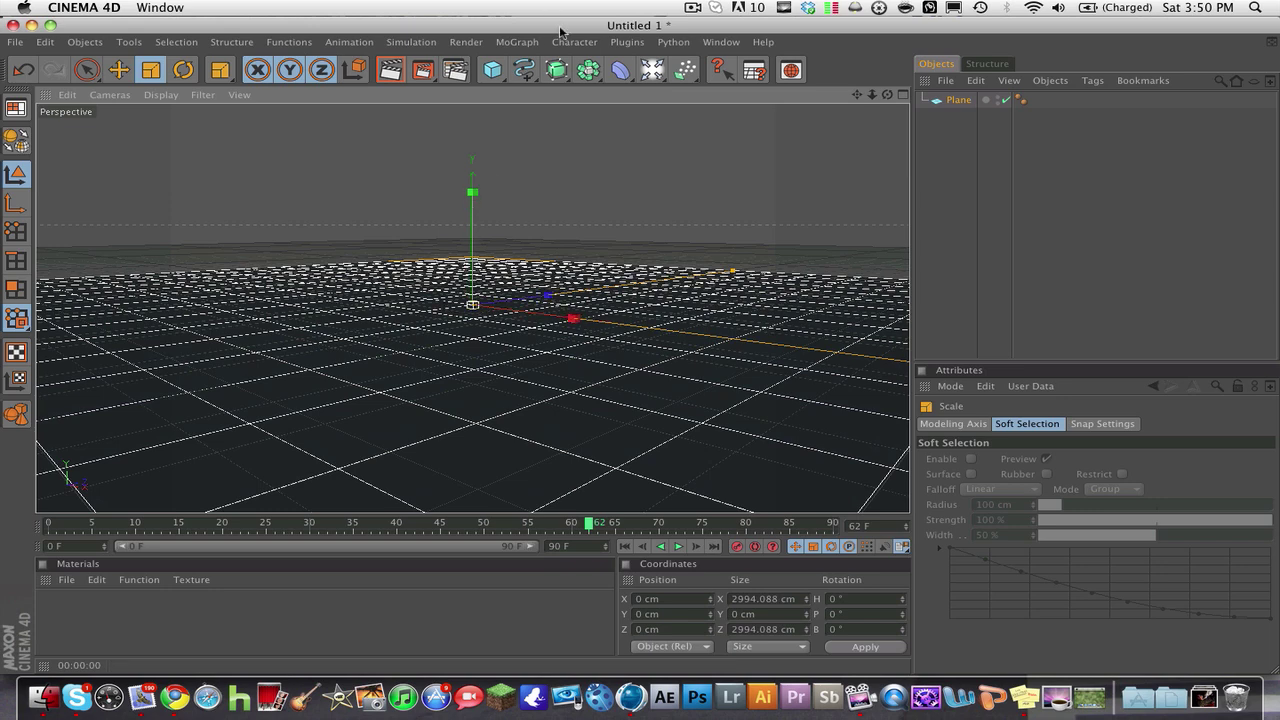
Add a MoText reading 'Text', raise it to about 218 cm, shift it left and tilt it slightly
click(517, 42)
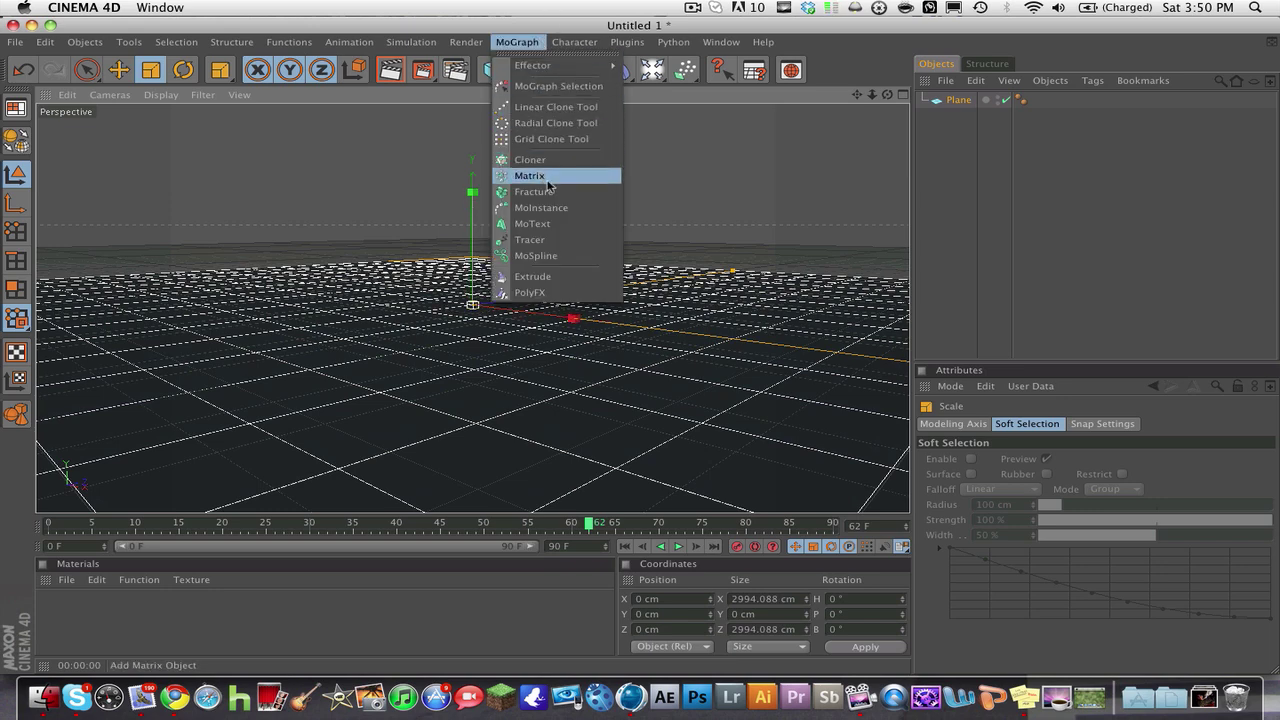
click(535, 224)
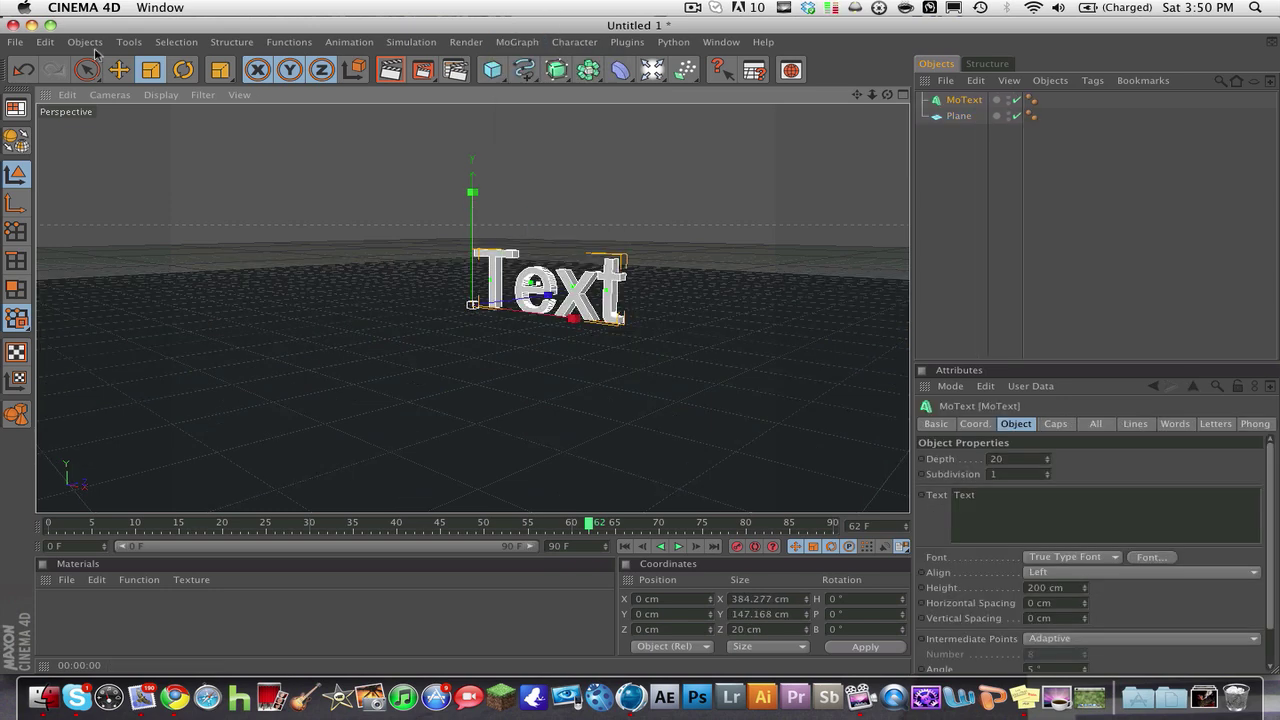
click(118, 70)
drag(528, 274, 484, 187)
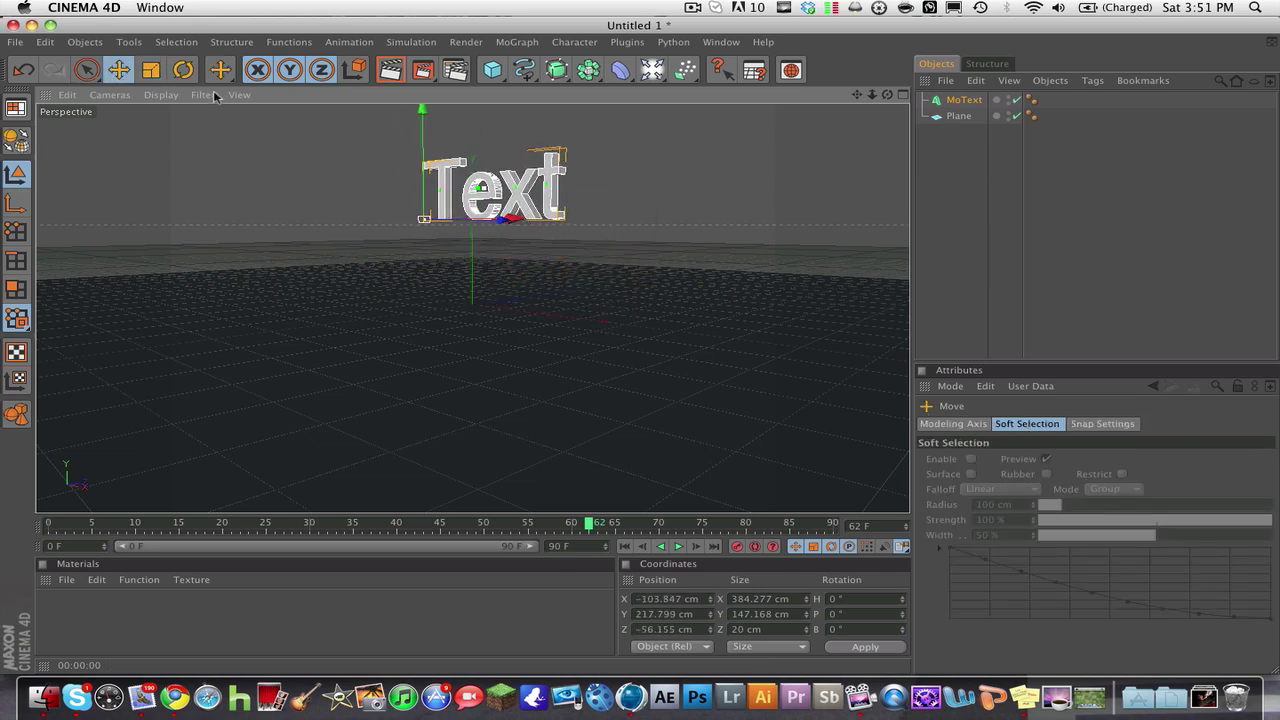
click(183, 70)
drag(440, 220, 475, 176)
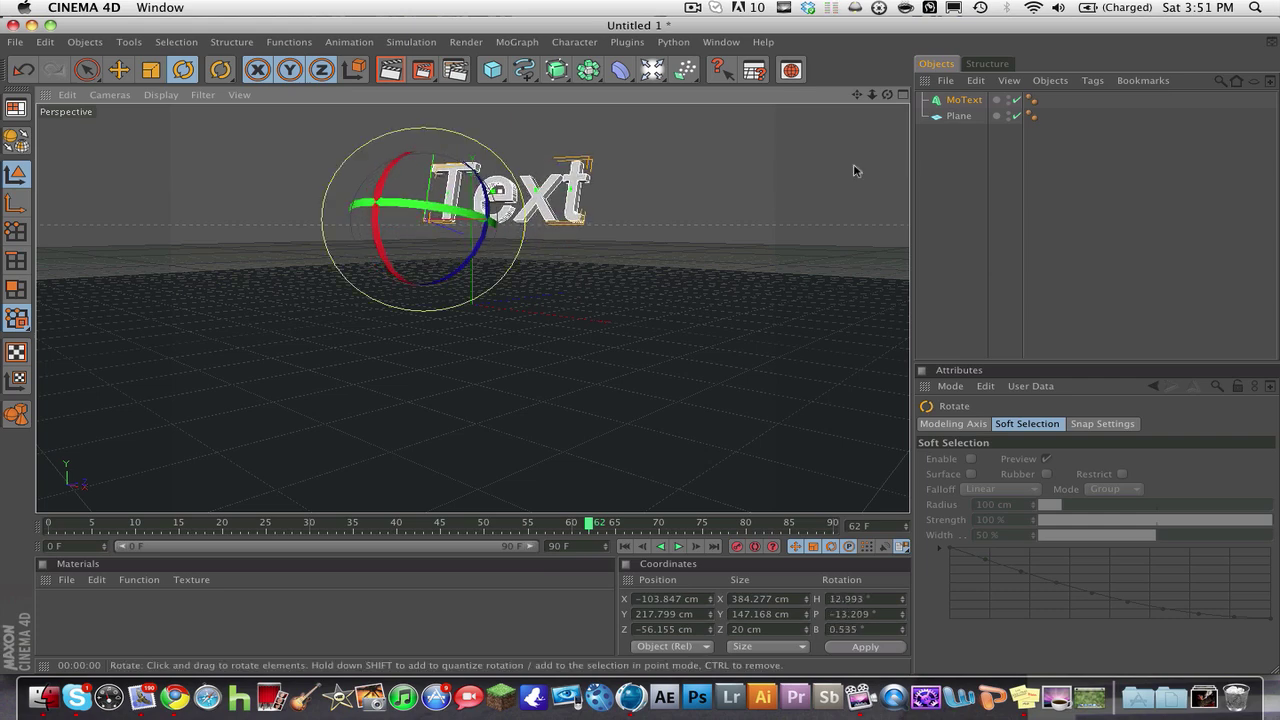
click(969, 160)
Attach a Dynamics Body tag to the Plane and another to the MoText
click(963, 118)
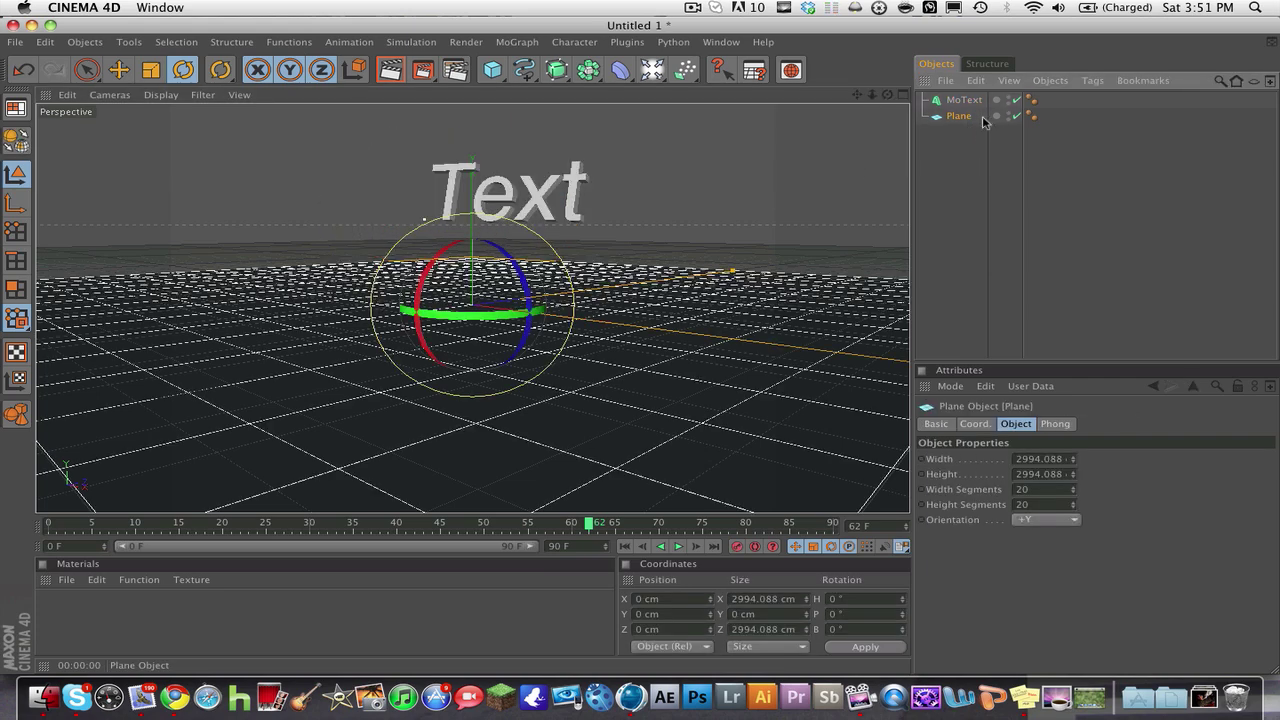
click(1092, 80)
mouse_move(1105, 137)
click(1065, 136)
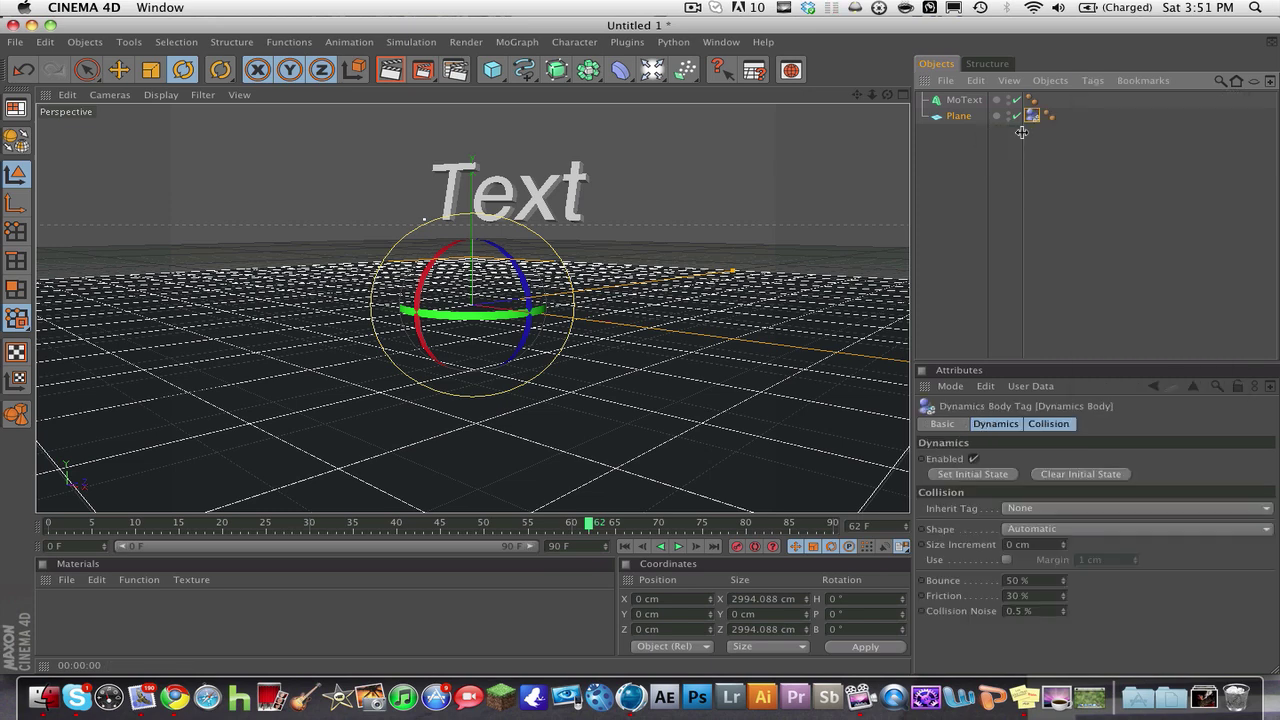
click(966, 100)
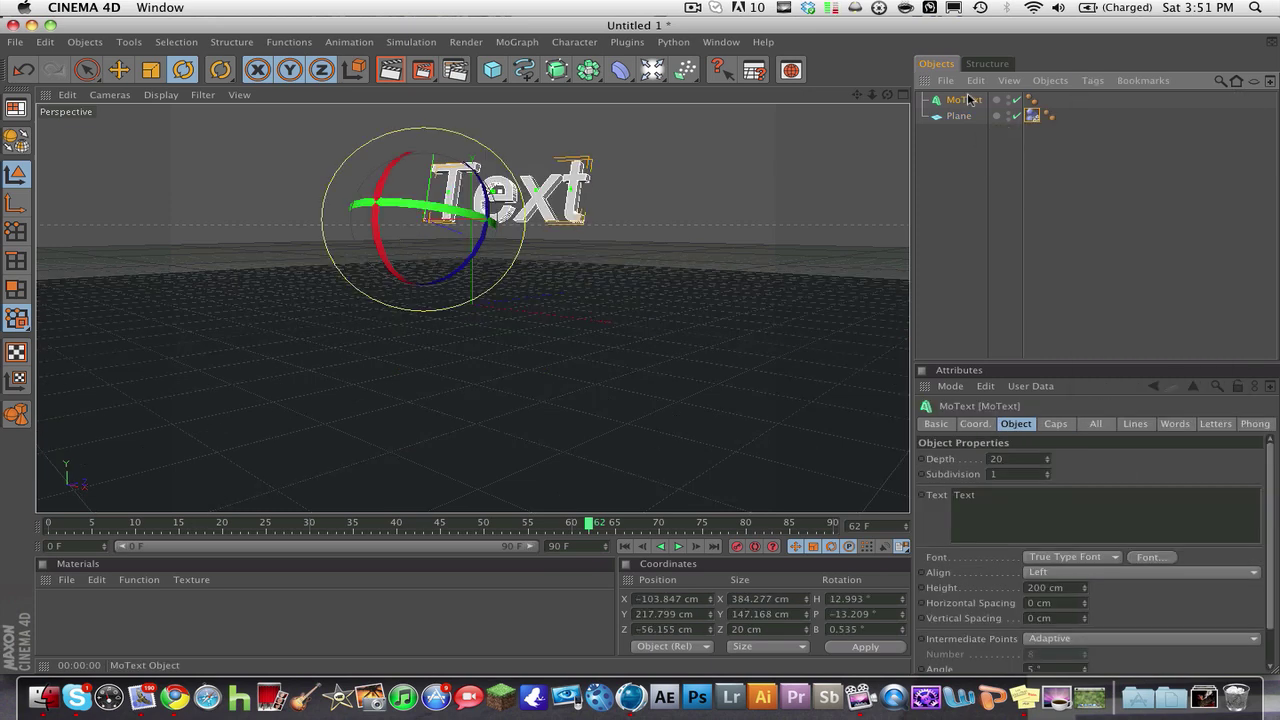
click(1098, 84)
mouse_move(1121, 143)
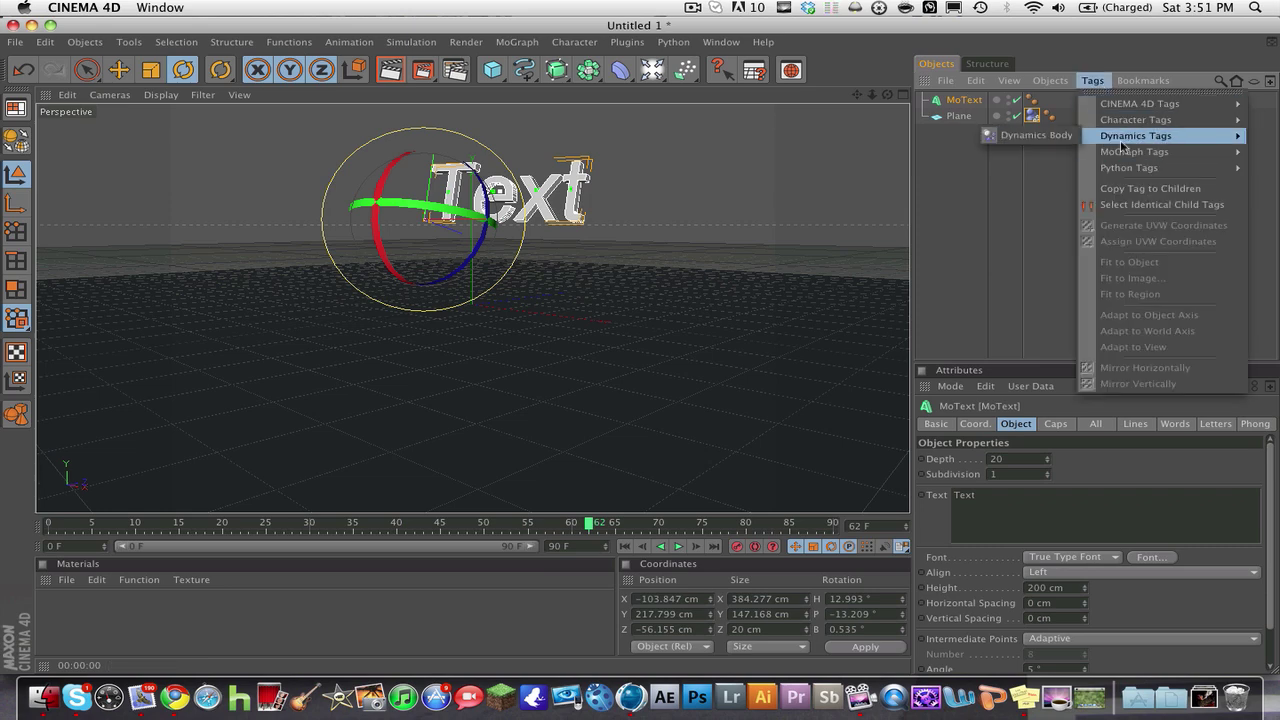
click(1047, 135)
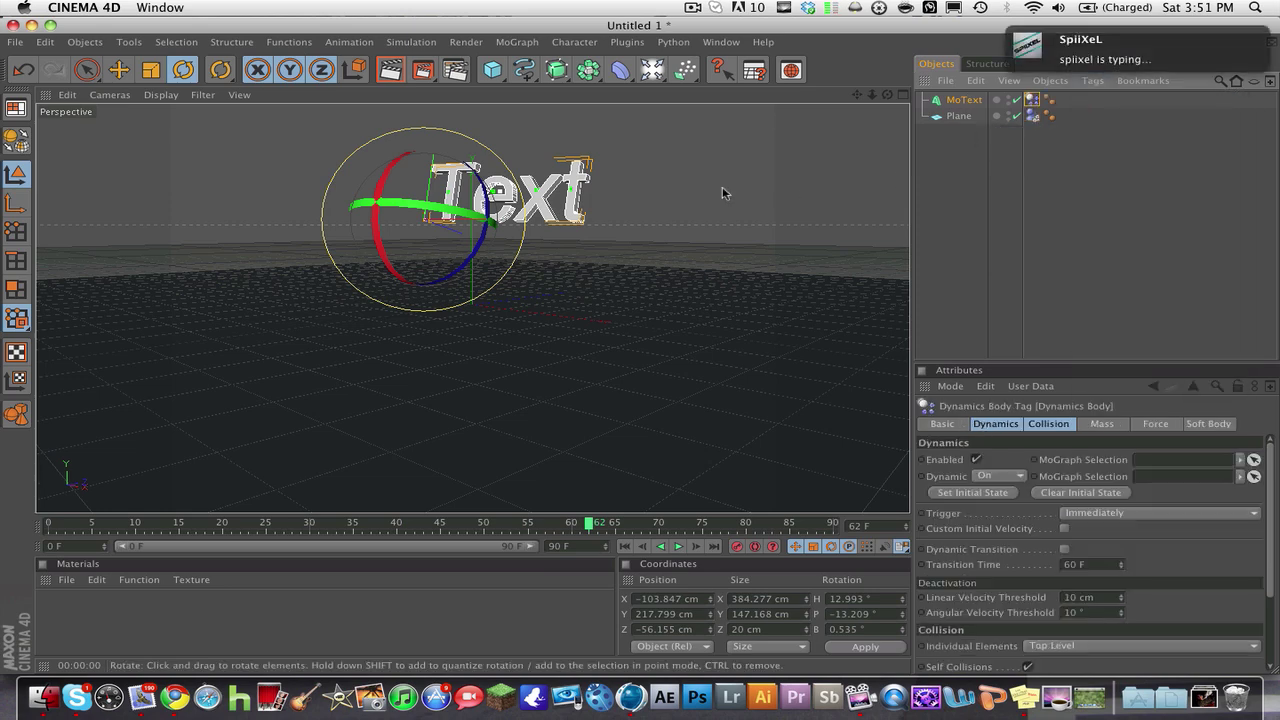
Play the simulation from frame 0 to watch the text drop, then rewind
click(48, 524)
click(678, 546)
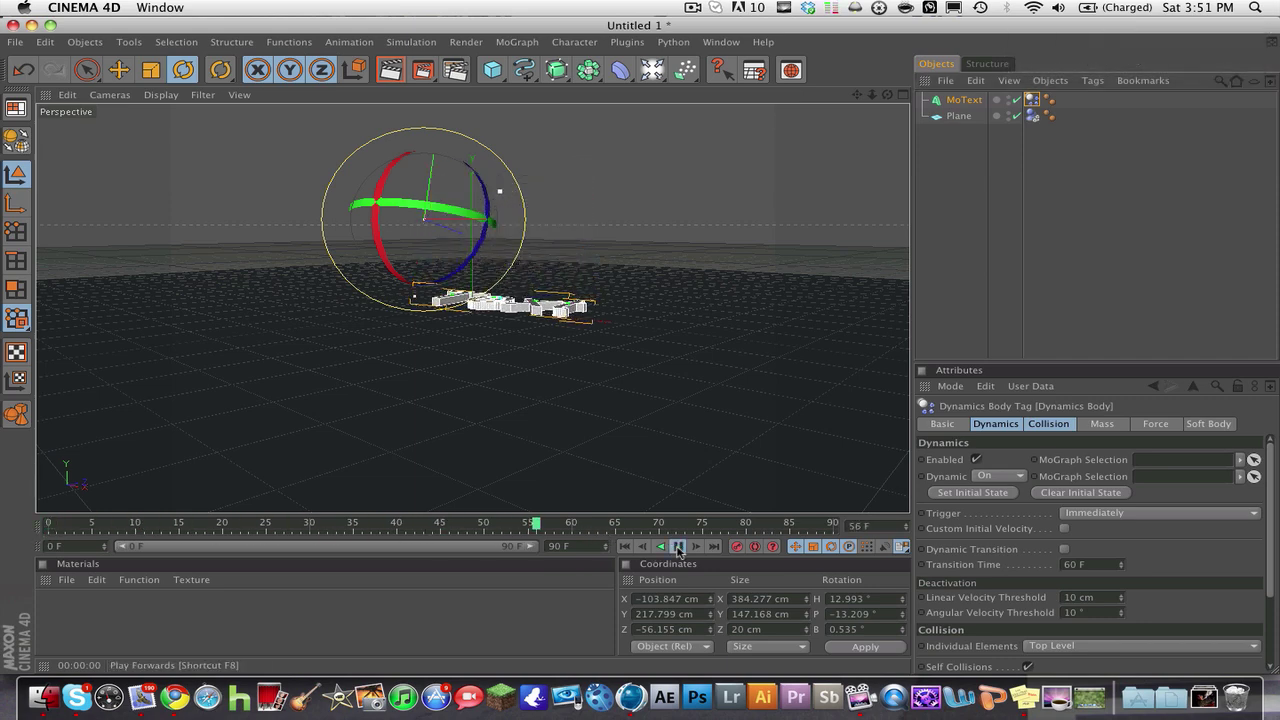
click(678, 546)
click(46, 523)
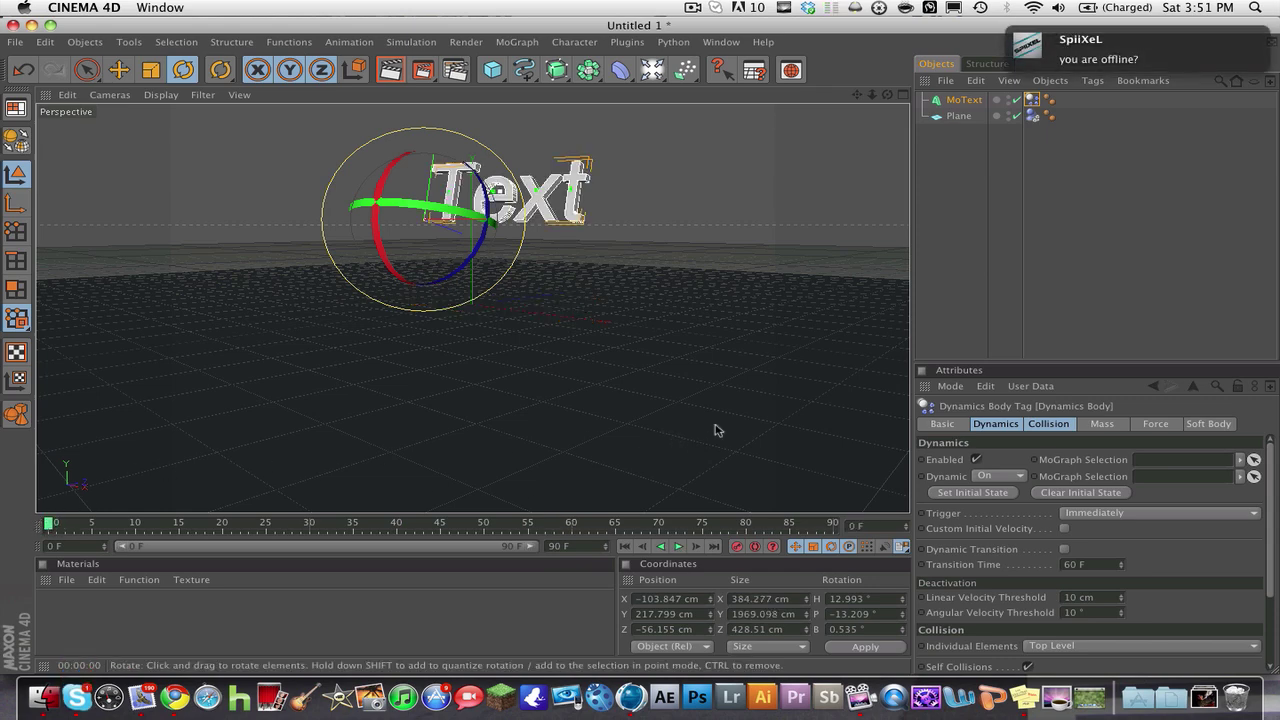
Look through the dynamics tag's Basic, Dynamics and Collision settings
click(1066, 424)
click(996, 424)
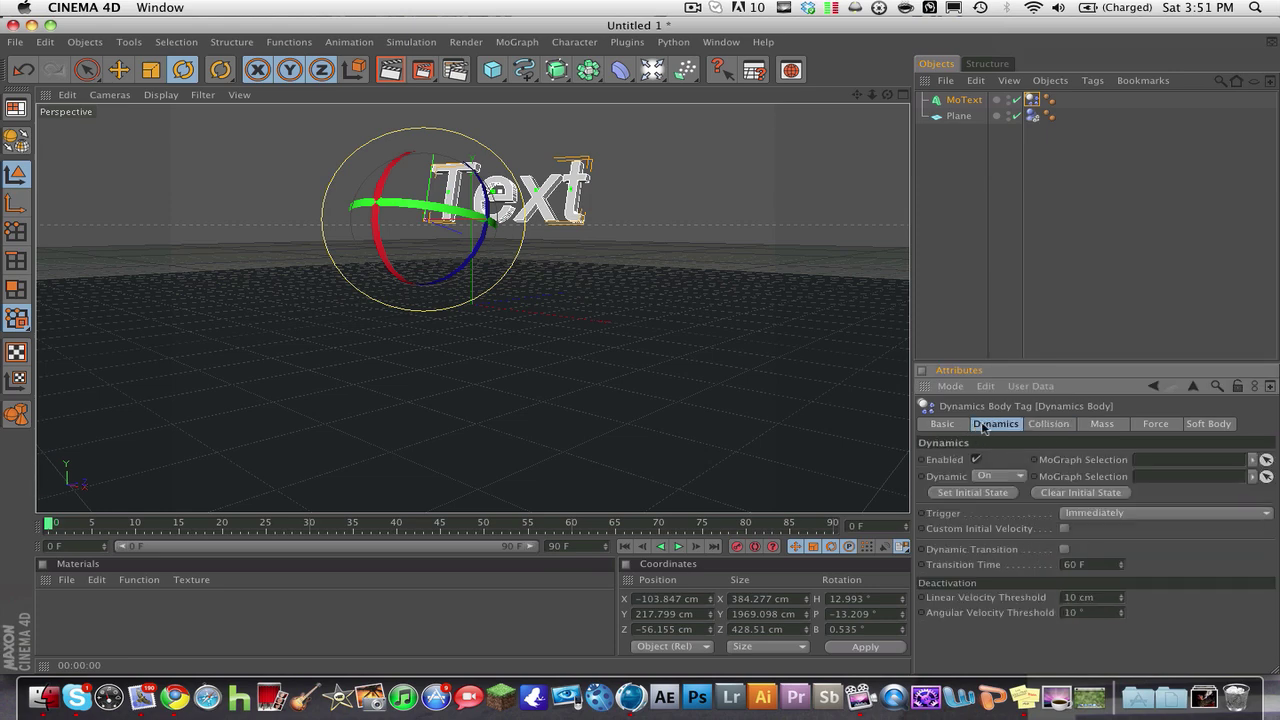
click(948, 424)
click(1054, 426)
click(996, 425)
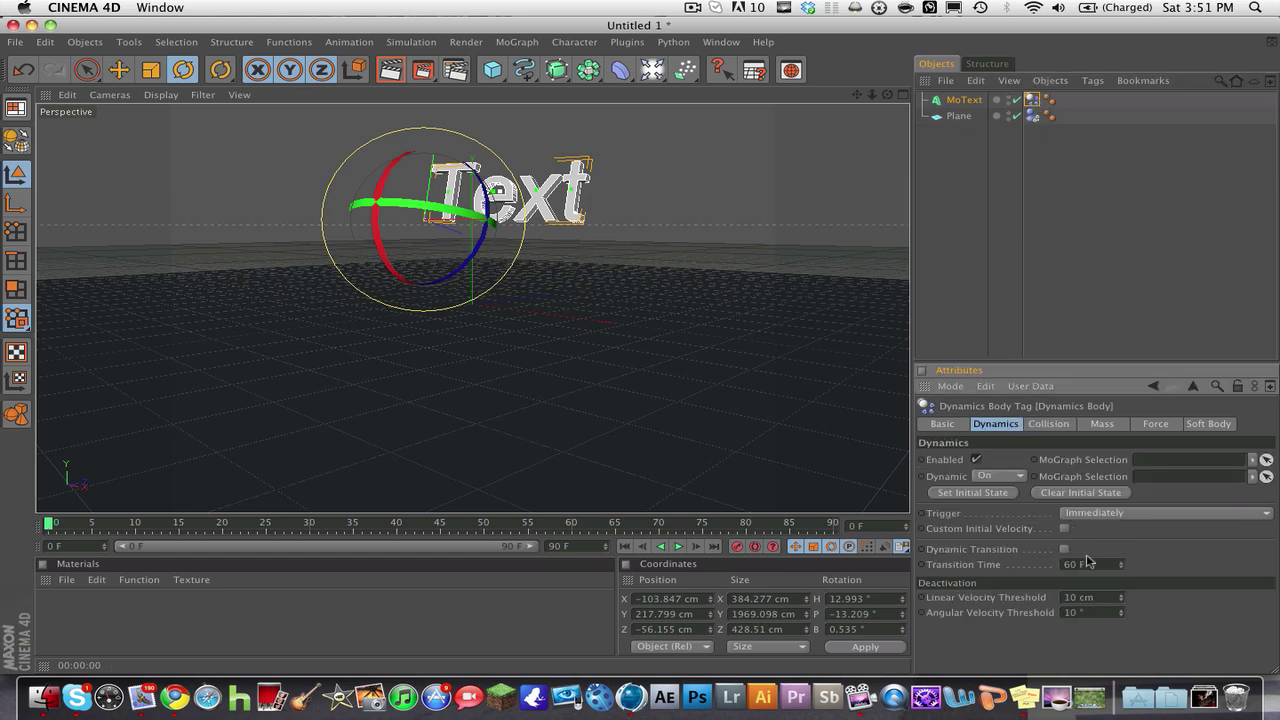
click(1046, 426)
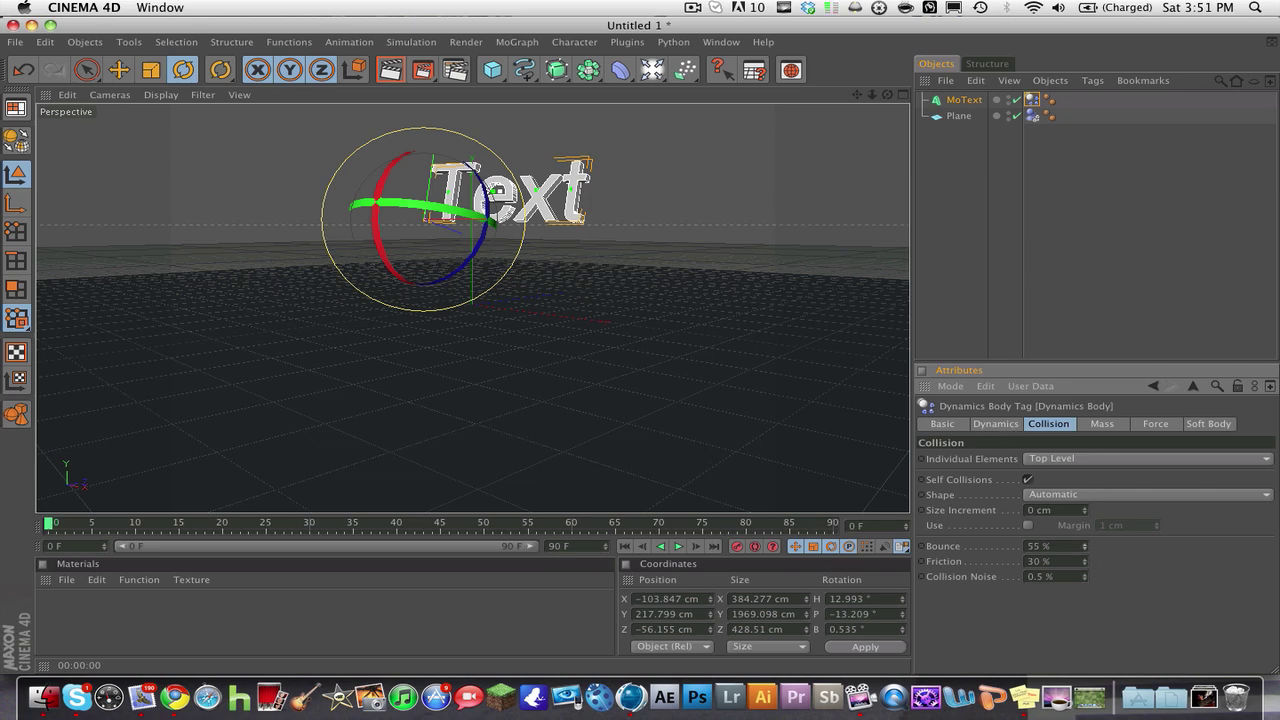
Test Bounce at 105% and then 20%, replaying the drop after each change
click(1084, 543)
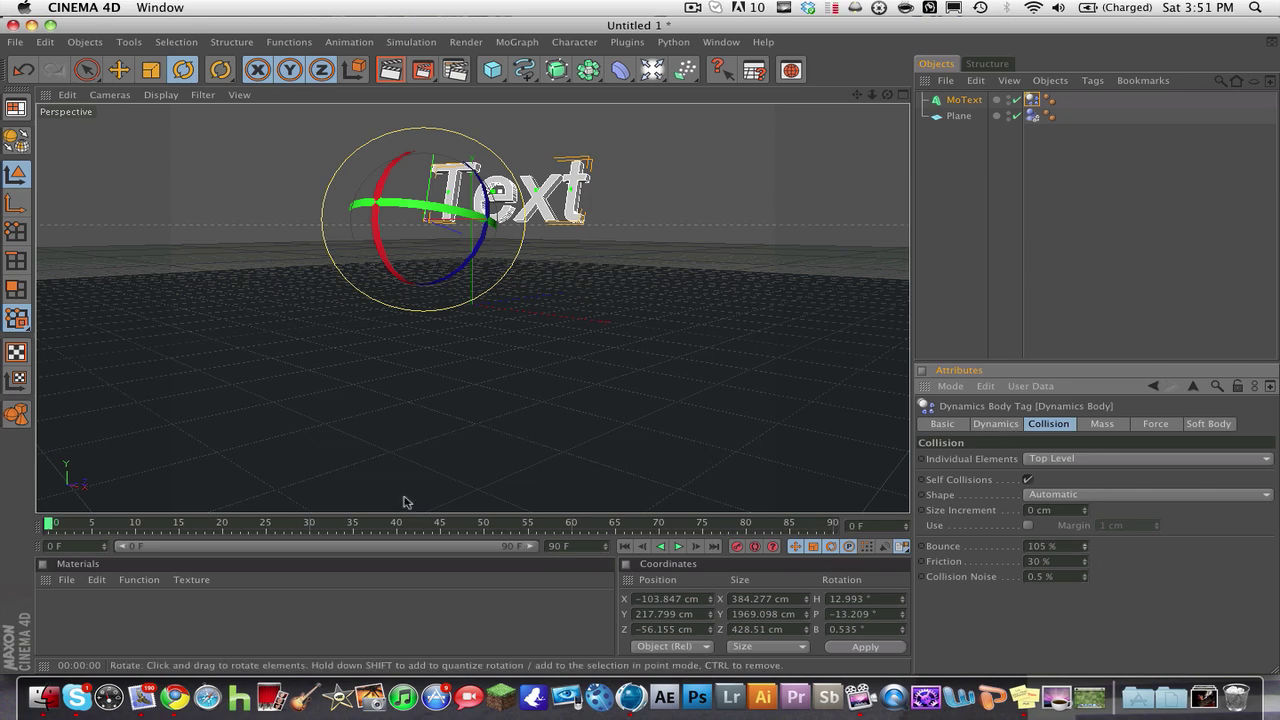
click(678, 546)
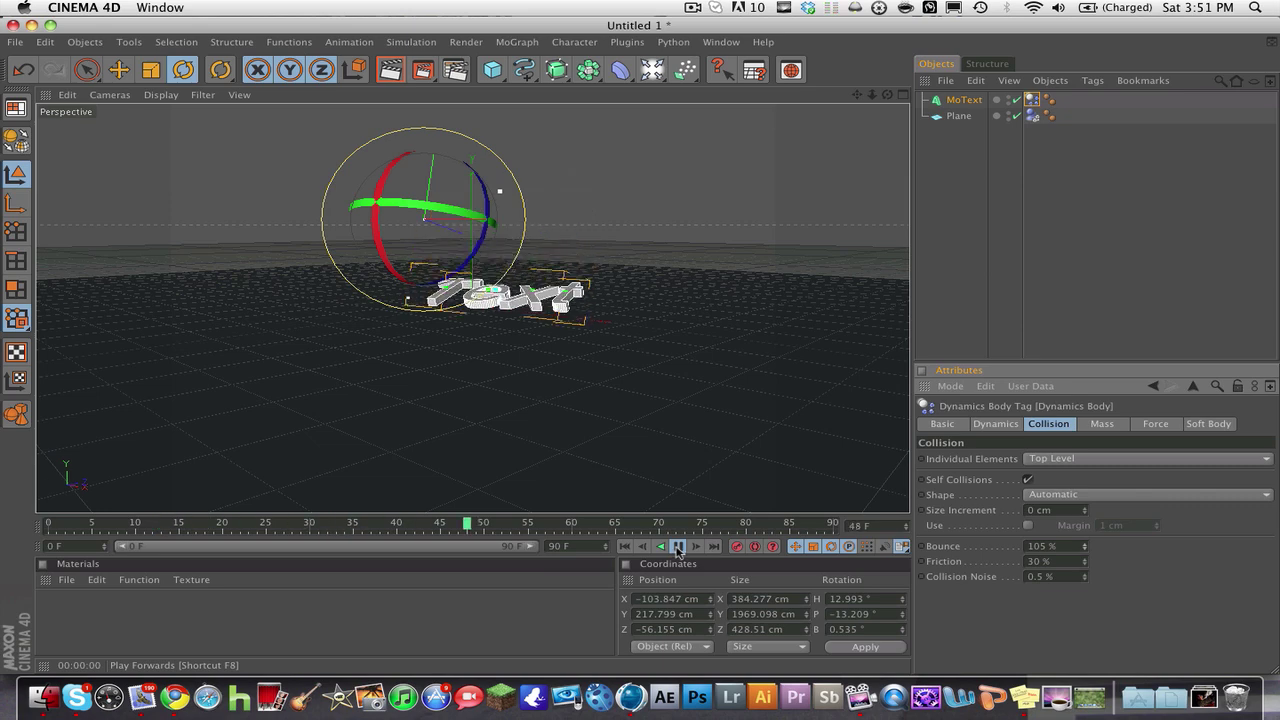
click(678, 546)
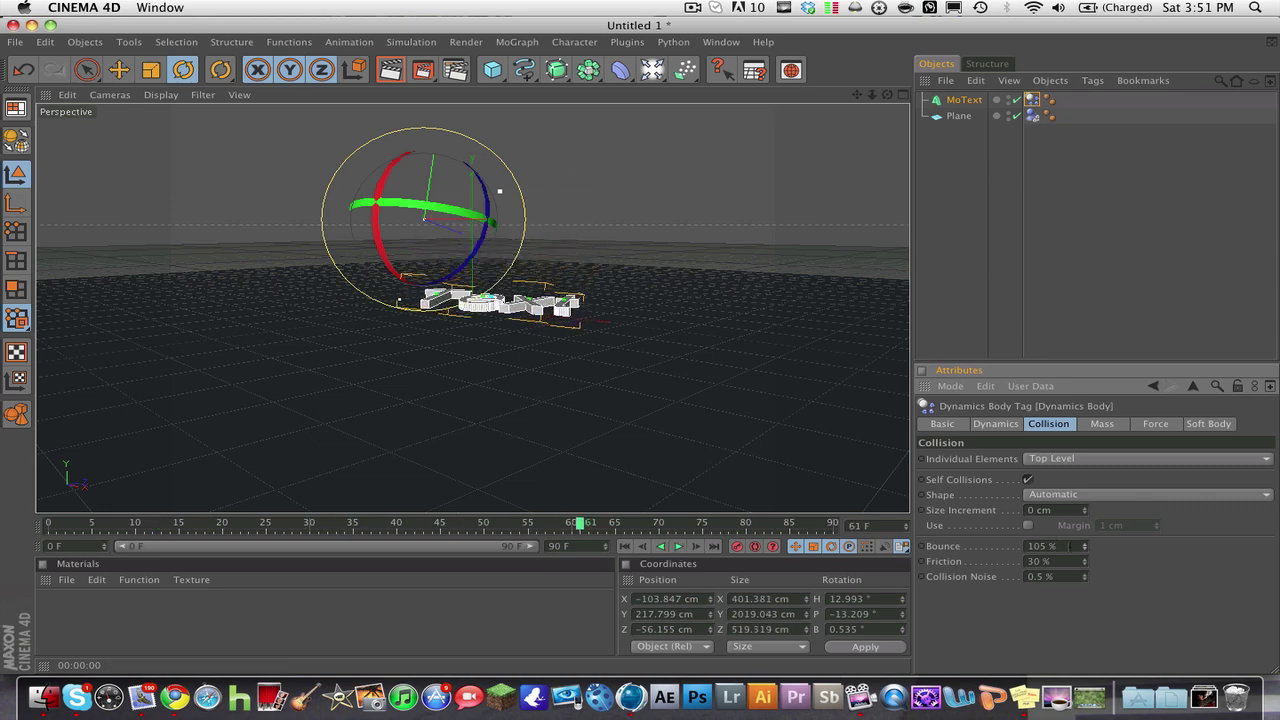
text(20)
click(625, 546)
click(678, 546)
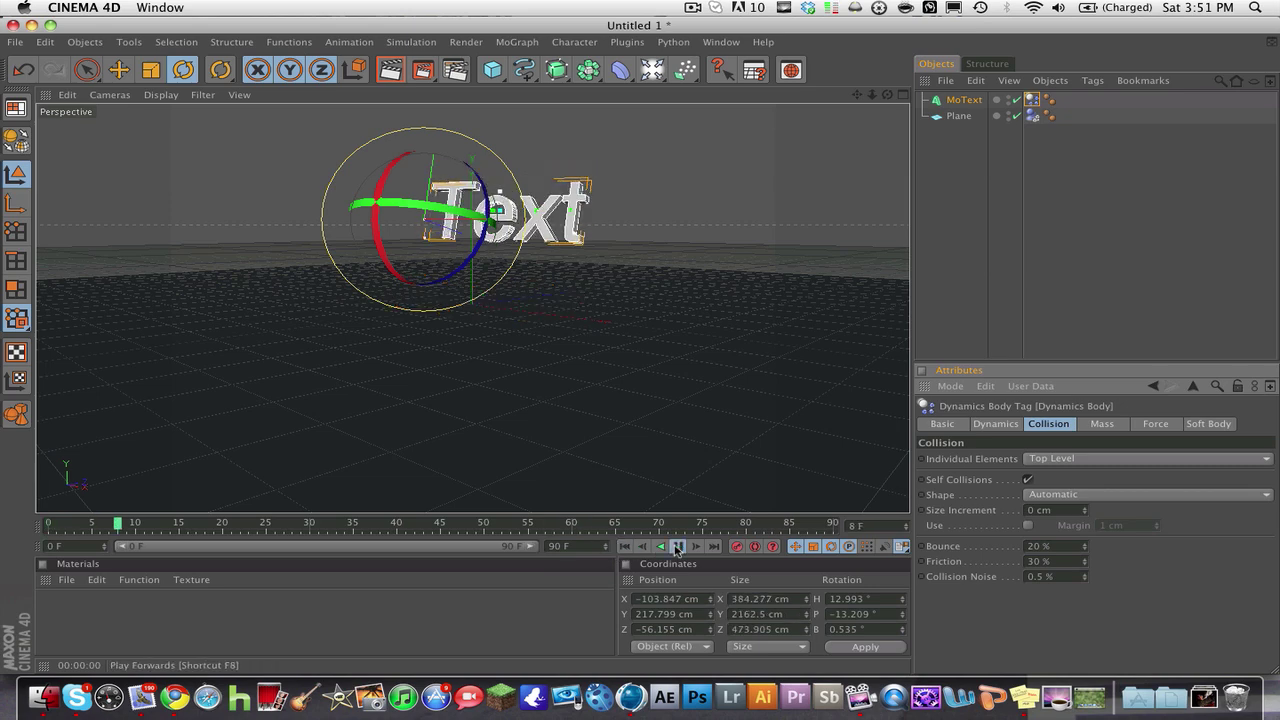
click(678, 546)
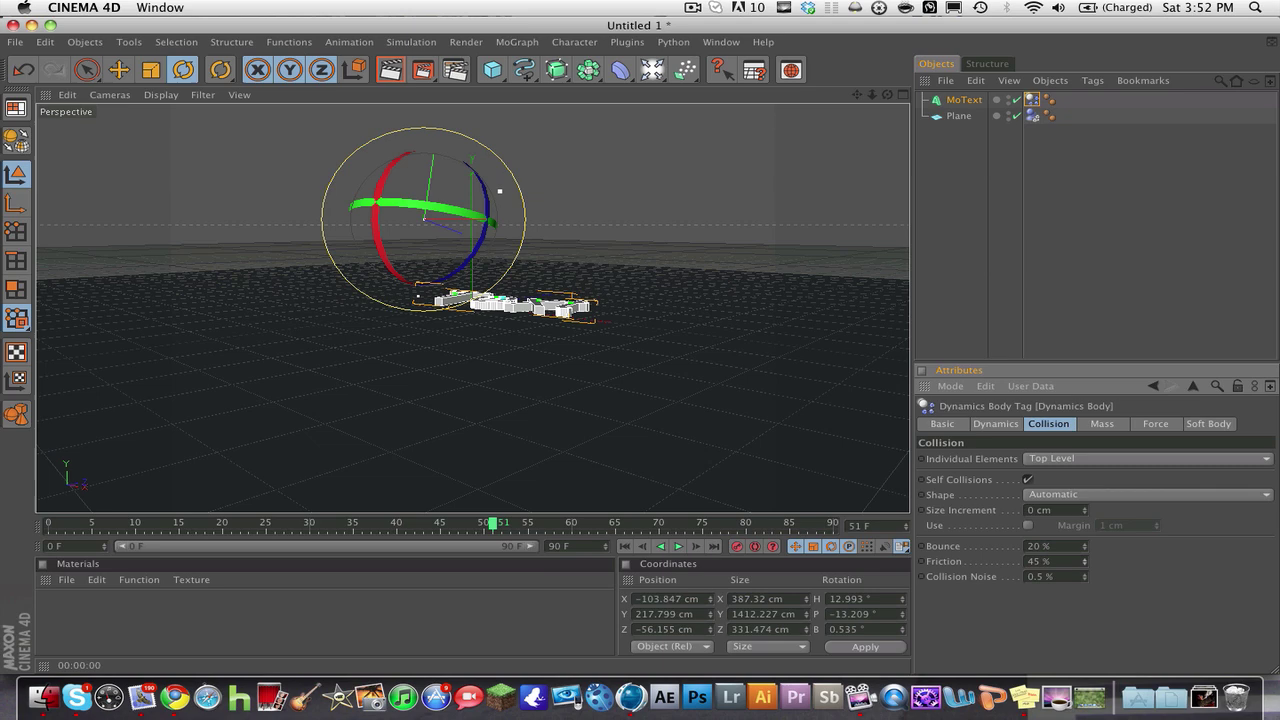
Replay the fall several times to check 1.2% collision noise and 6 cm size increment
click(625, 546)
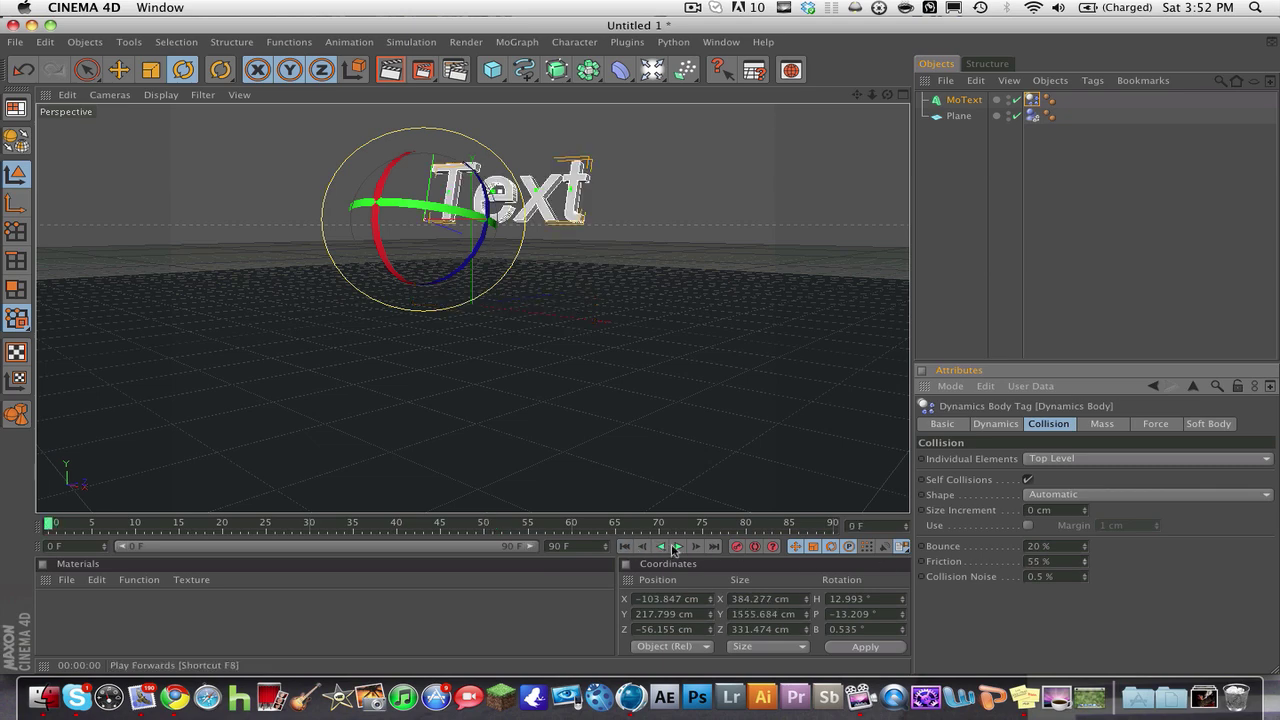
click(678, 546)
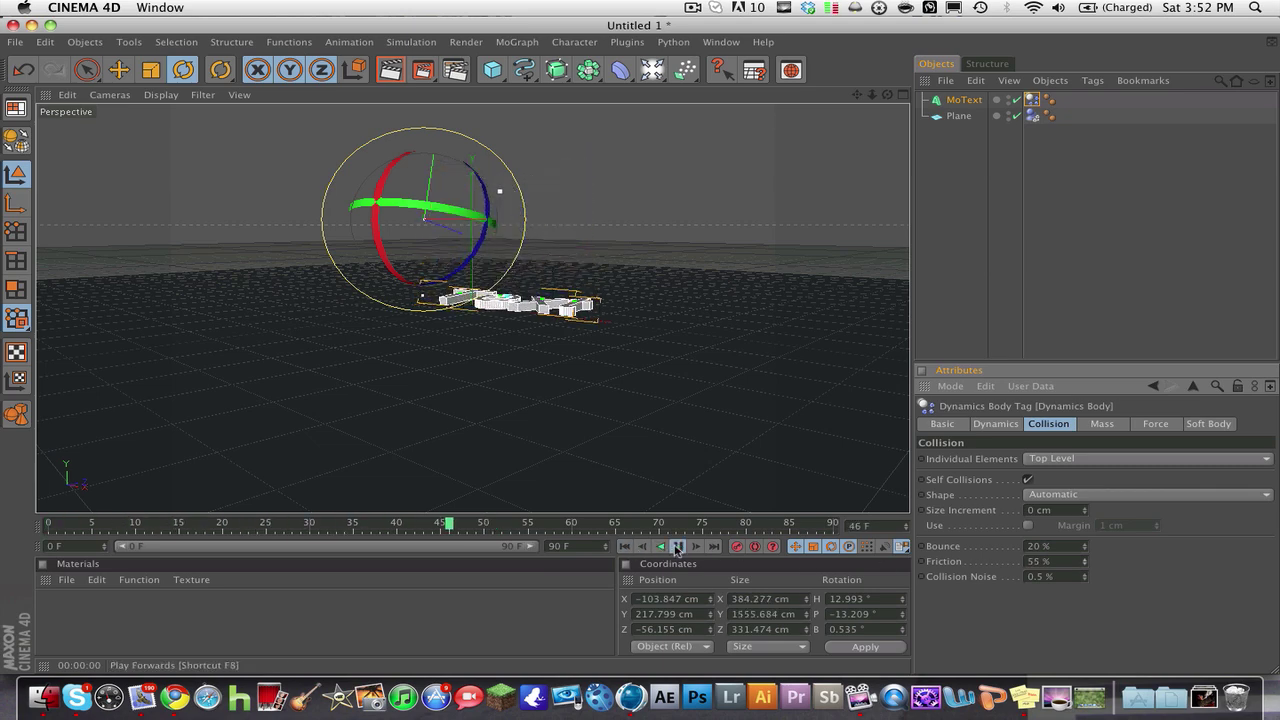
click(678, 546)
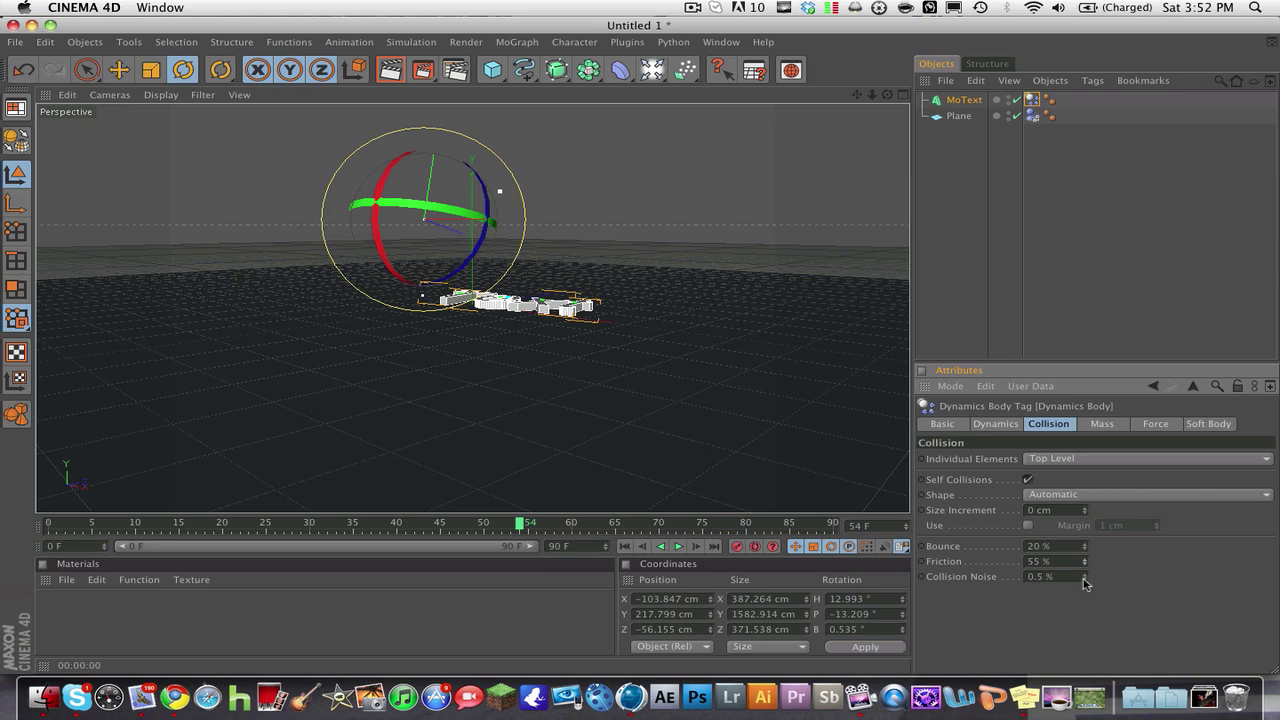
click(625, 546)
click(678, 546)
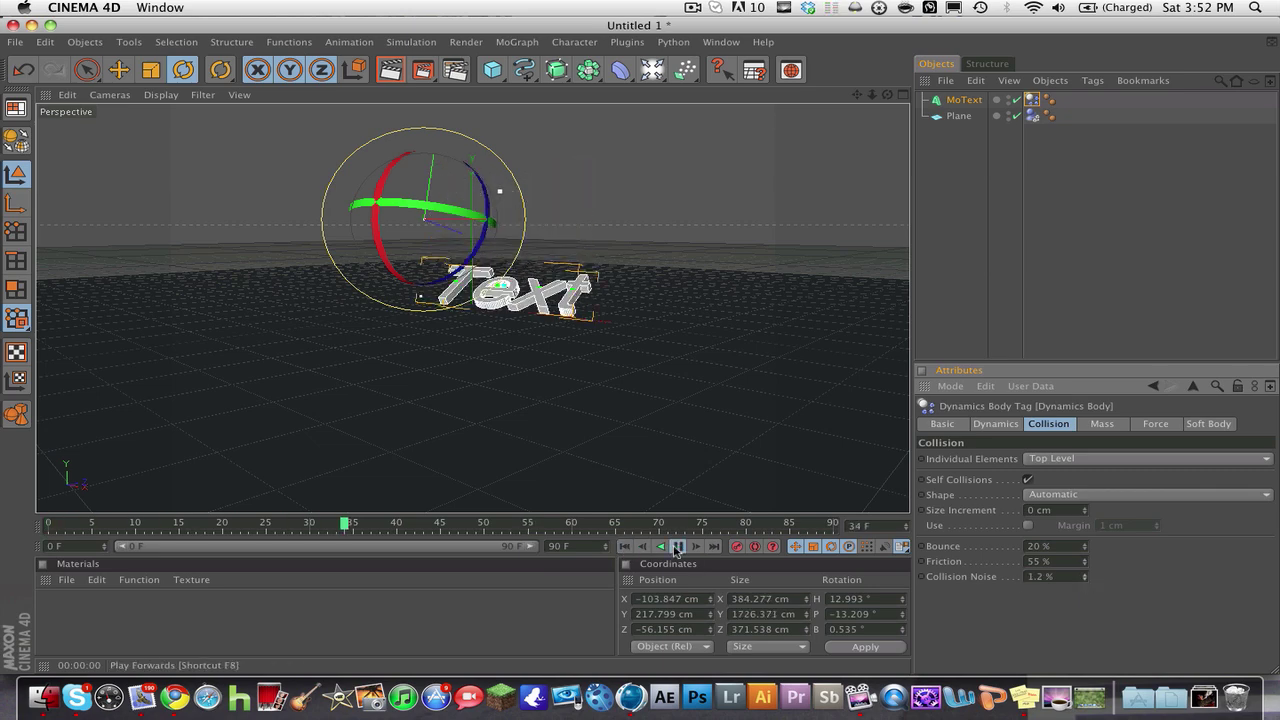
click(678, 546)
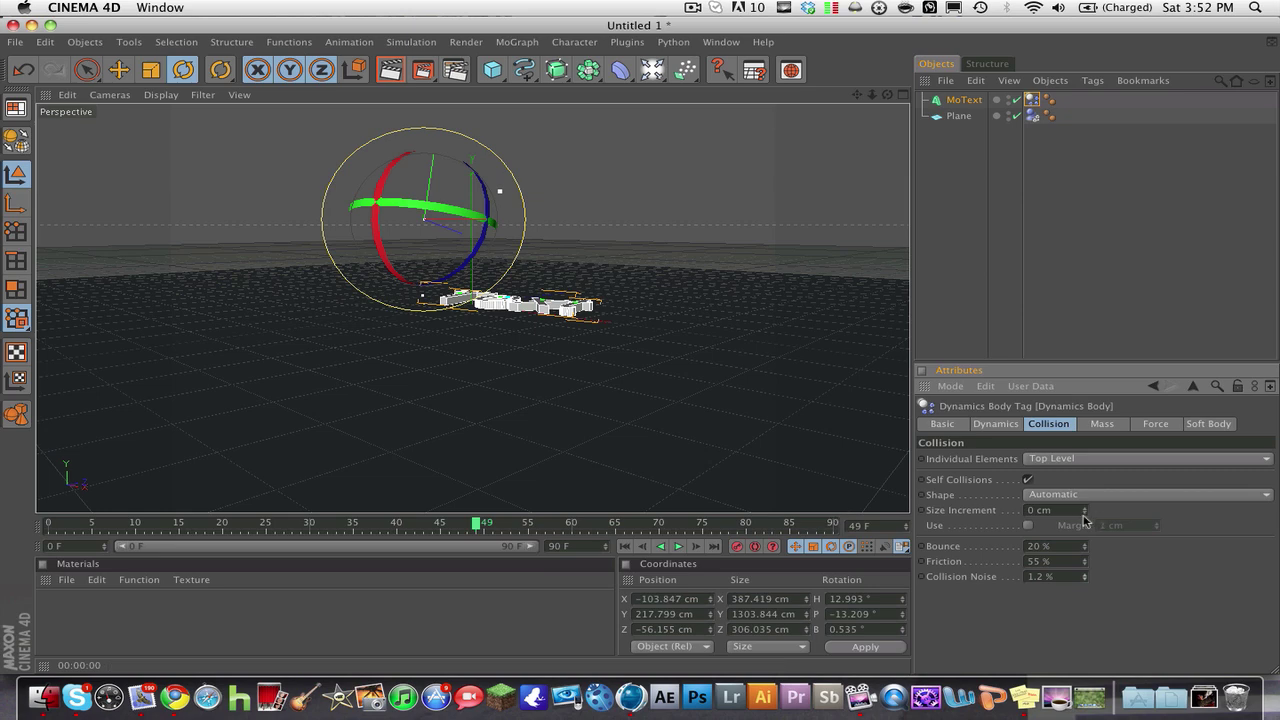
click(625, 546)
click(678, 546)
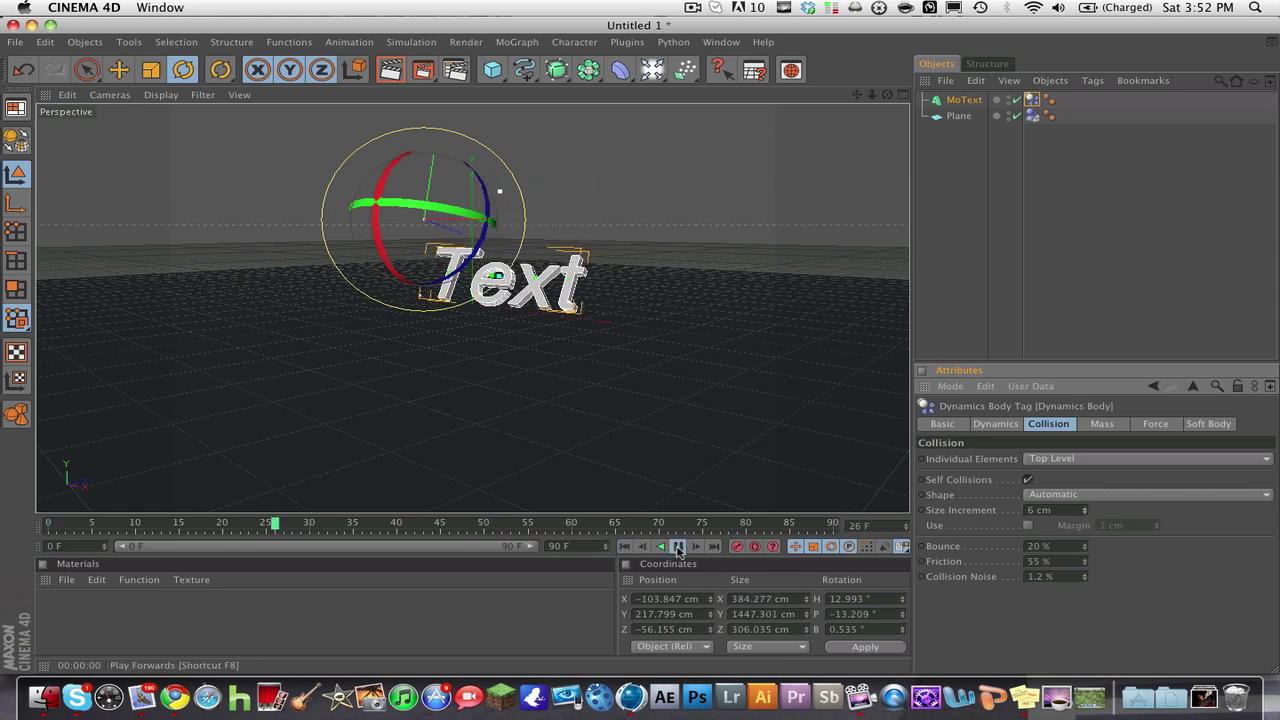
click(678, 546)
Show the Mass settings and replay the drop twice to test rotational mass
click(1102, 424)
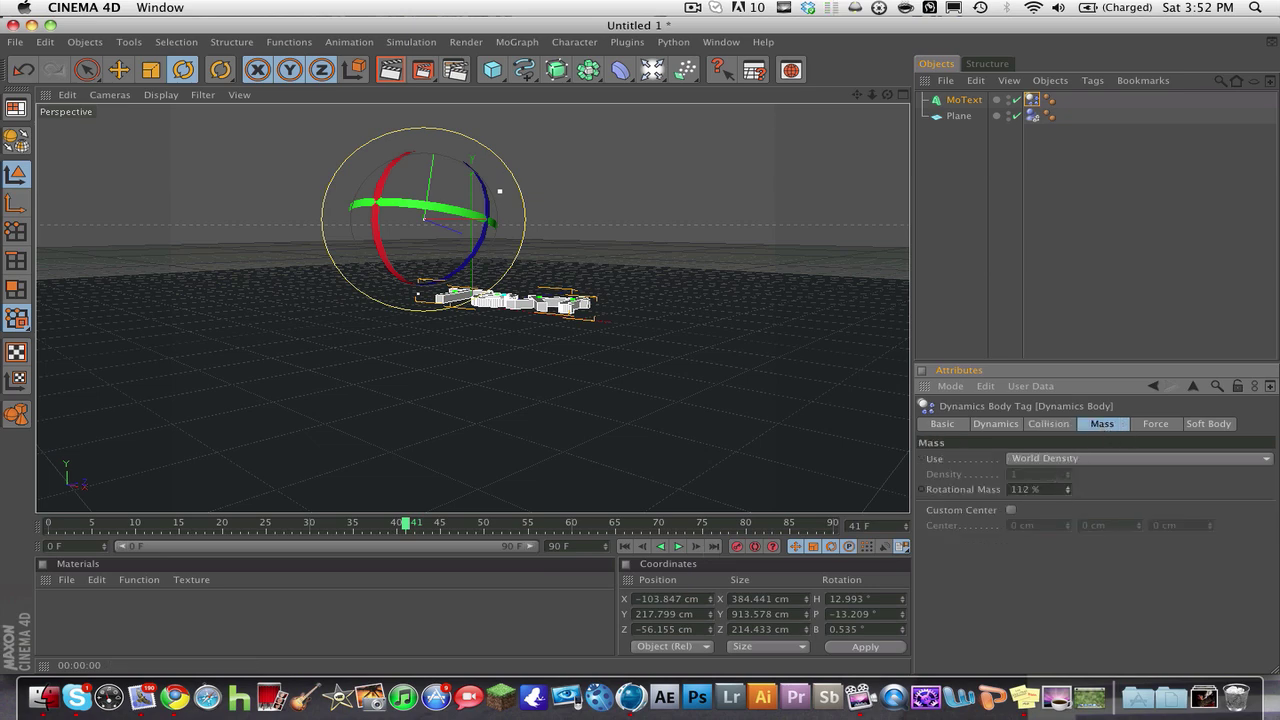
click(625, 546)
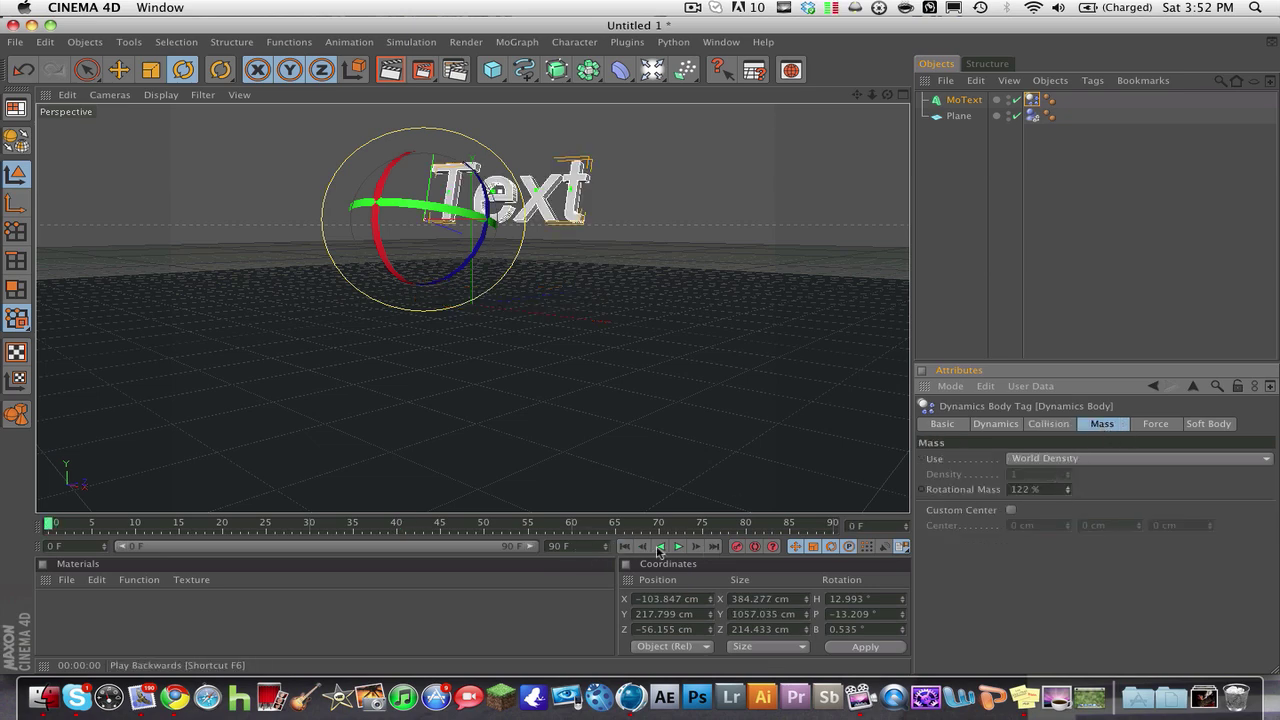
click(678, 546)
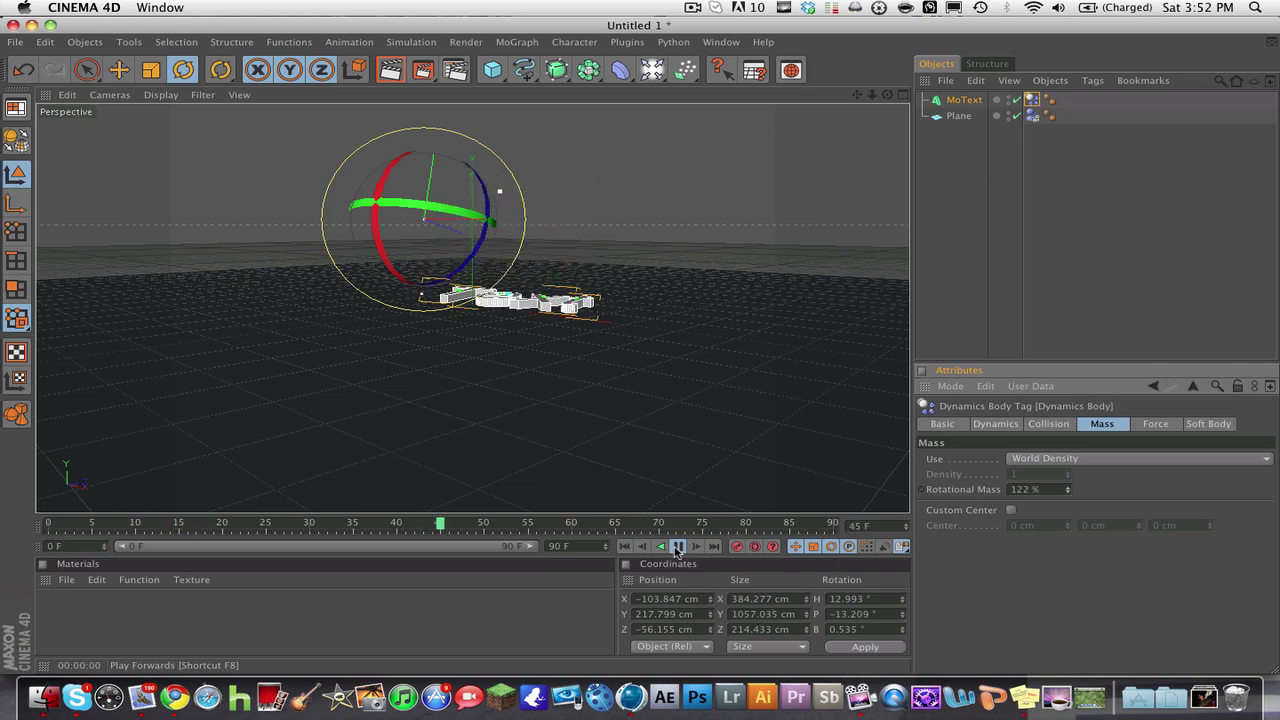
click(678, 546)
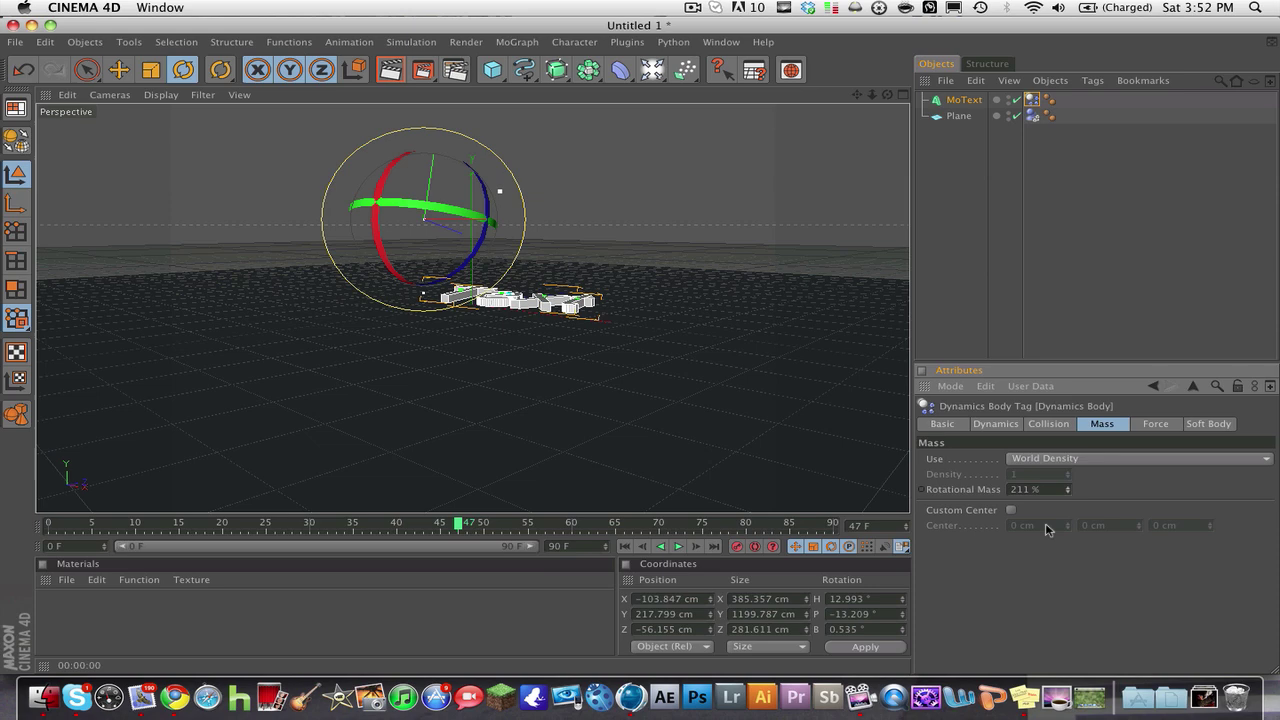
click(626, 546)
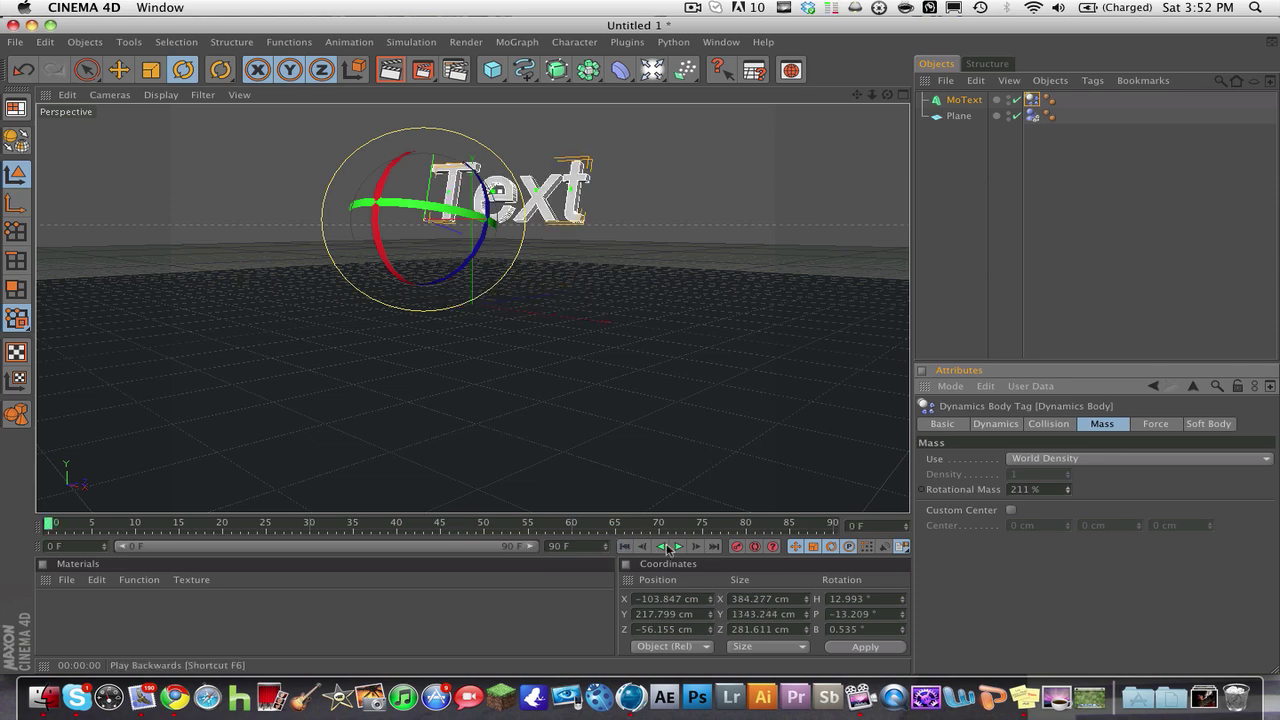
click(679, 546)
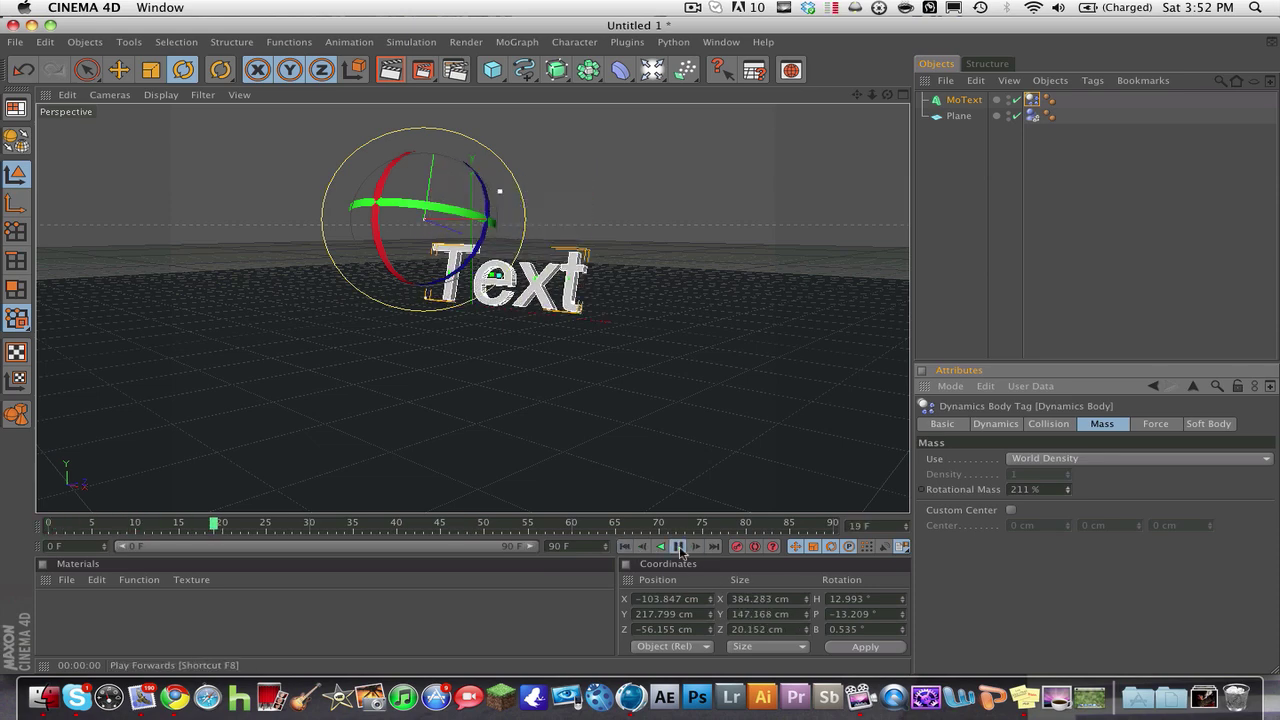
click(679, 546)
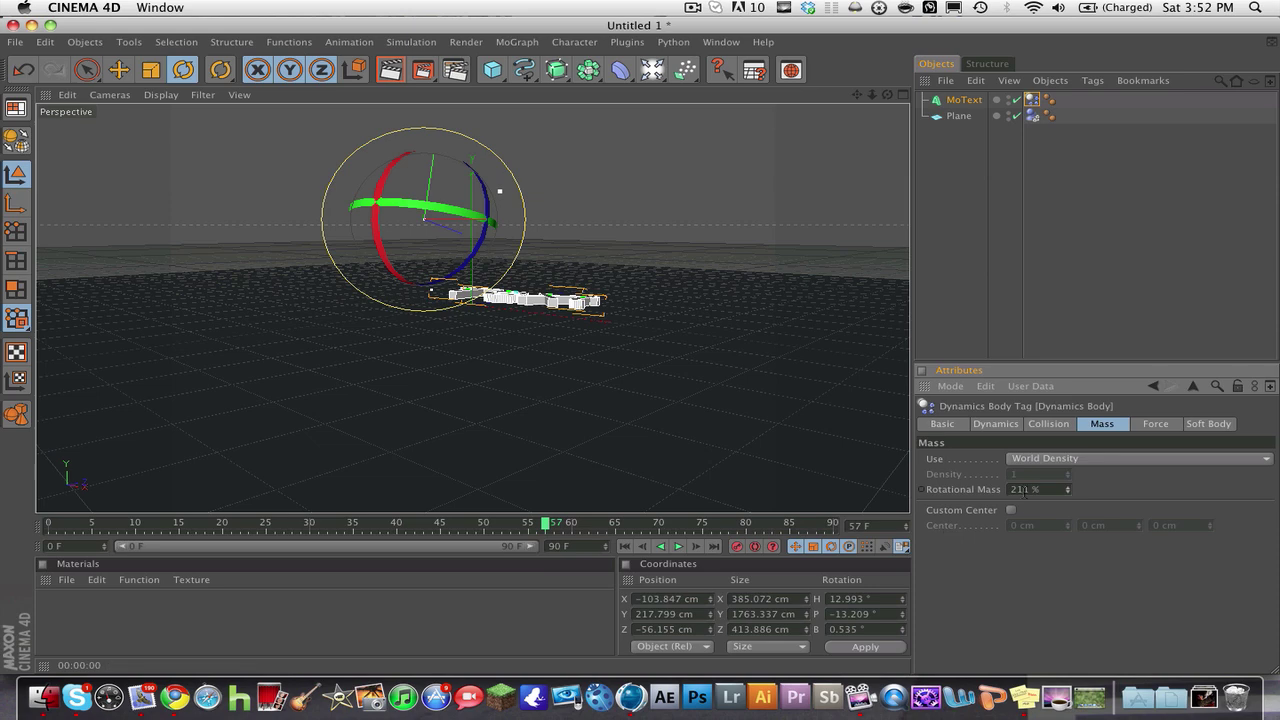
Set Rotational Mass to 50% and replay the fall
double_click(1034, 489)
text(50)
click(625, 546)
click(679, 547)
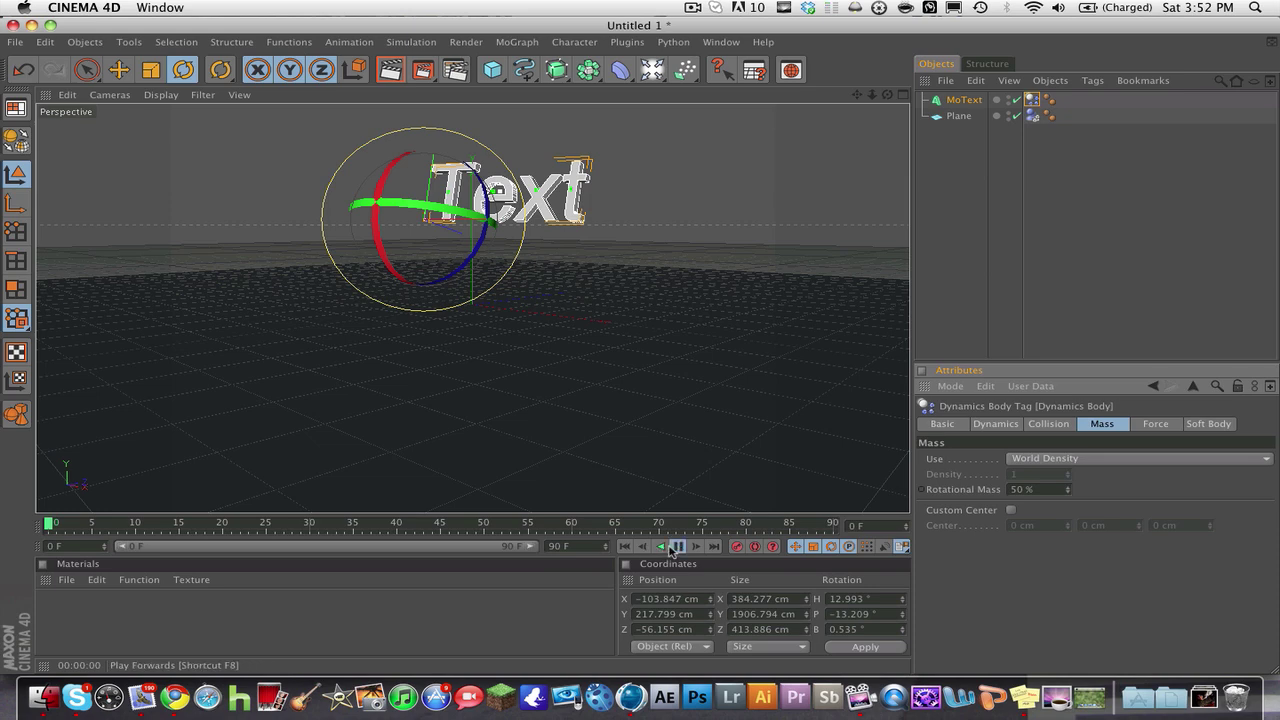
click(679, 547)
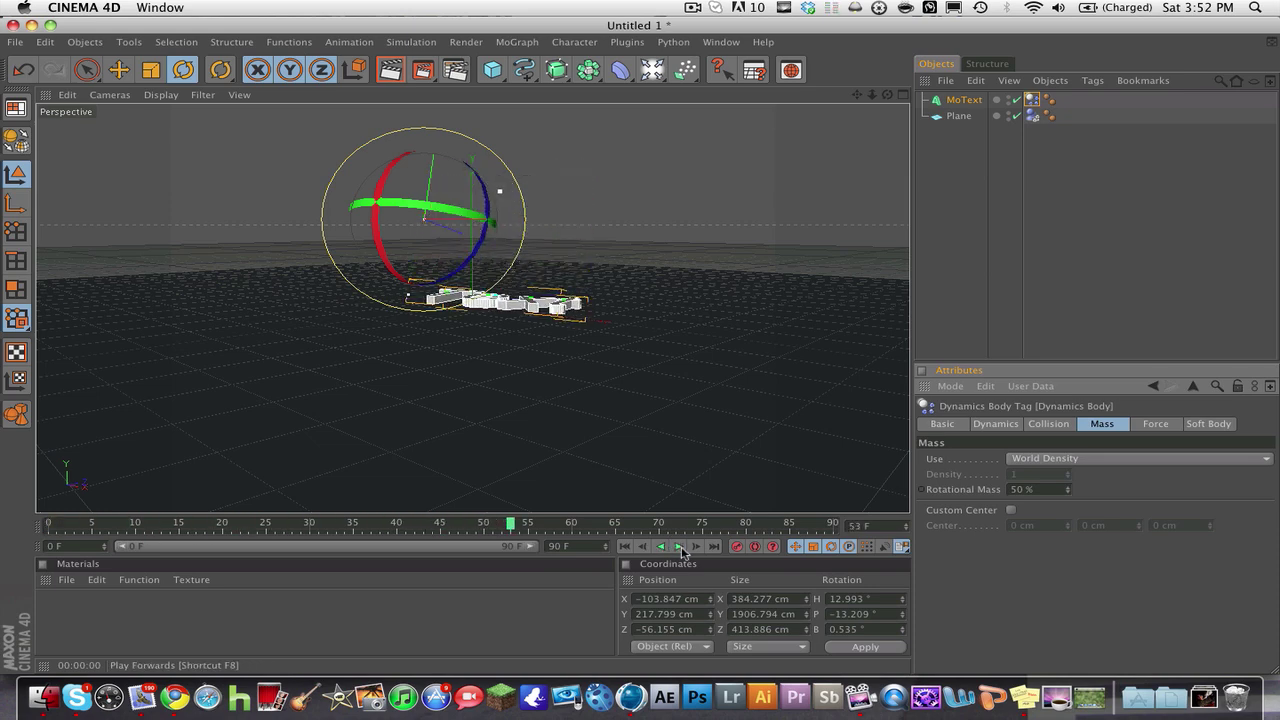
Set Soft Body to Made of Clones and replay the drop
click(1156, 424)
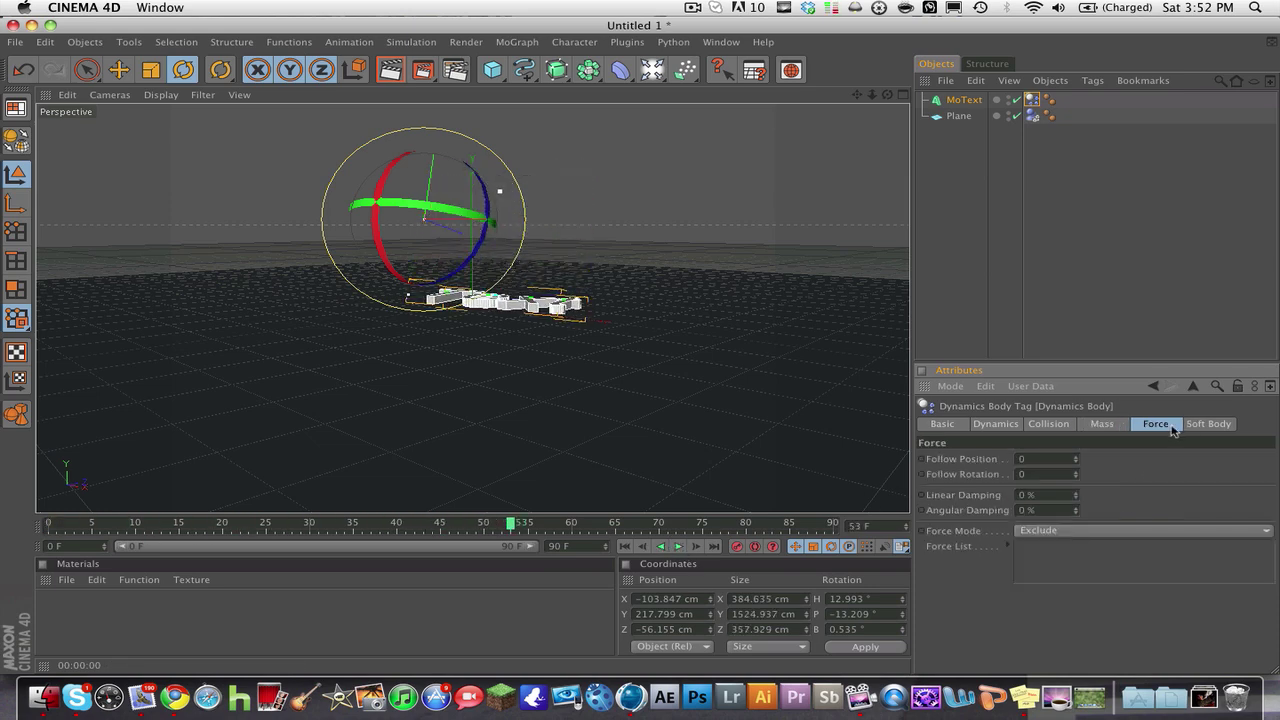
click(1209, 424)
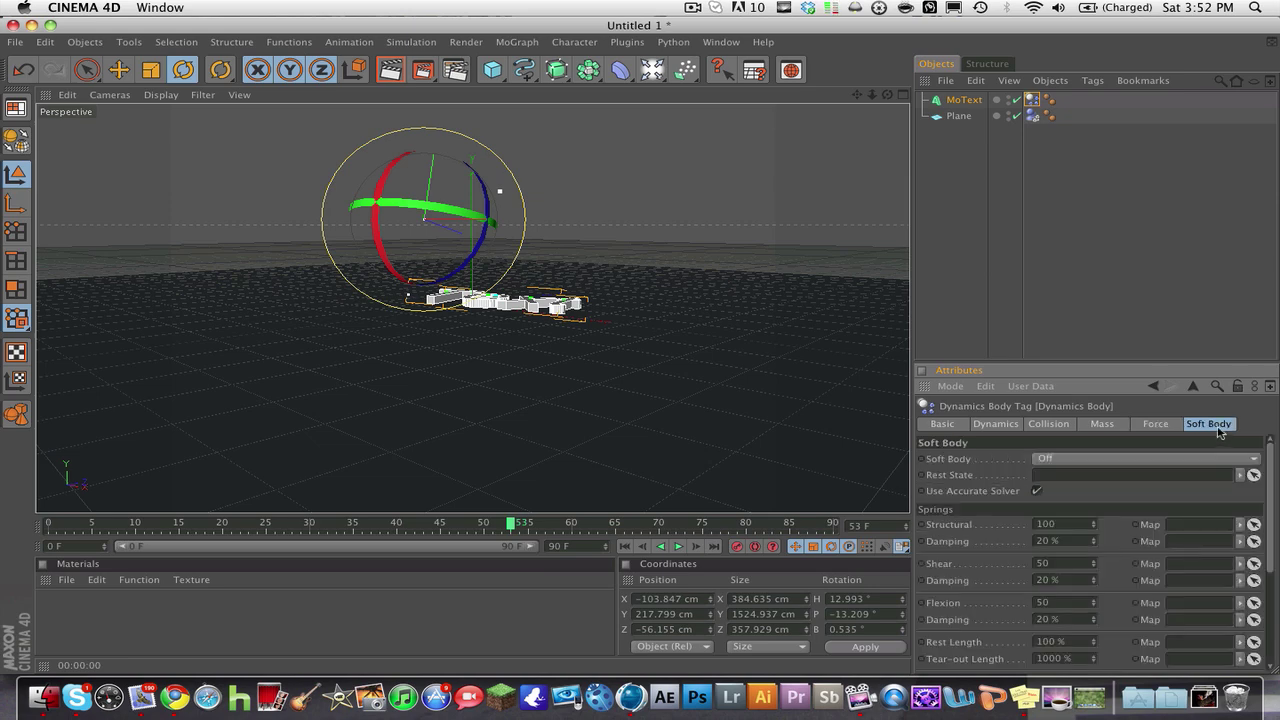
click(1168, 457)
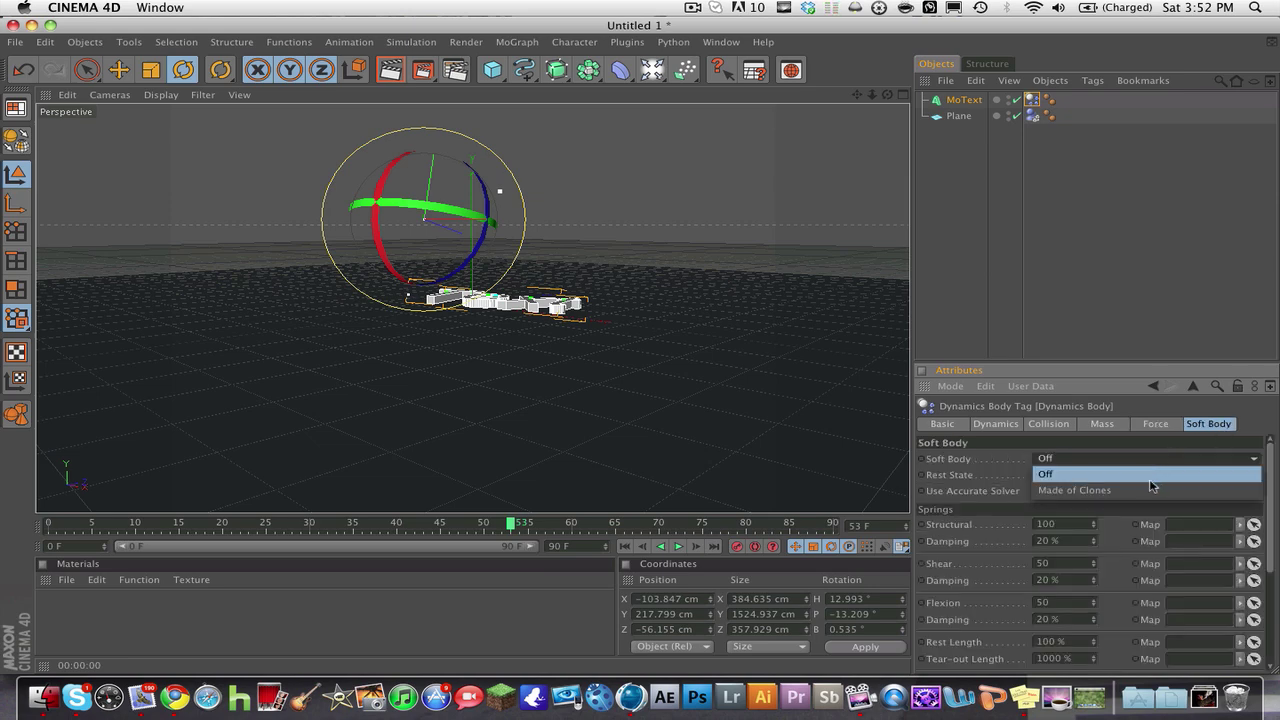
click(1150, 489)
click(625, 546)
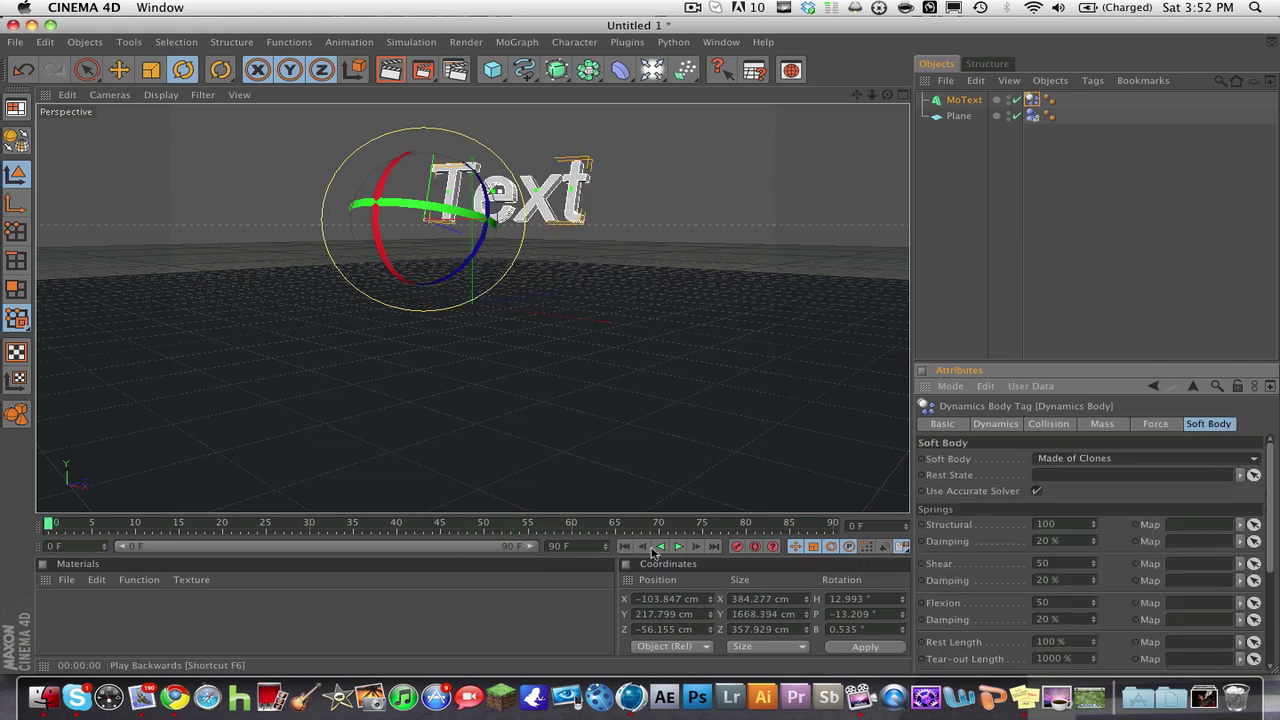
click(678, 546)
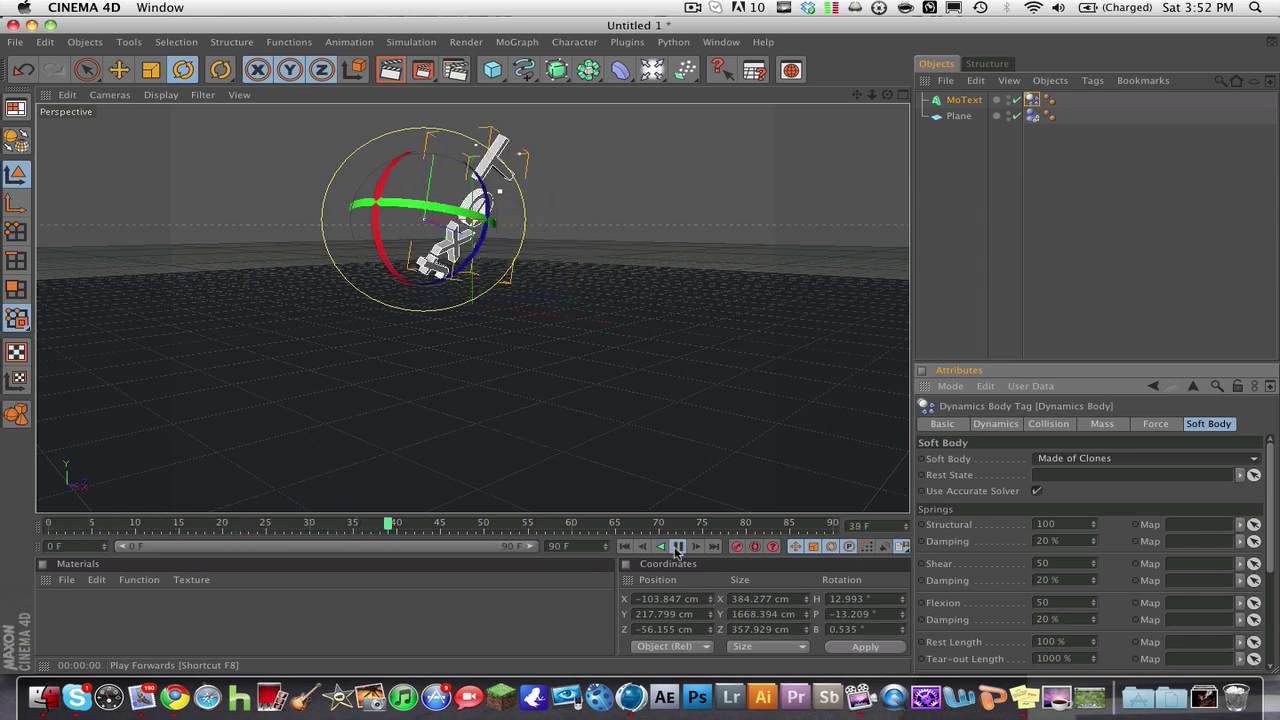
click(678, 546)
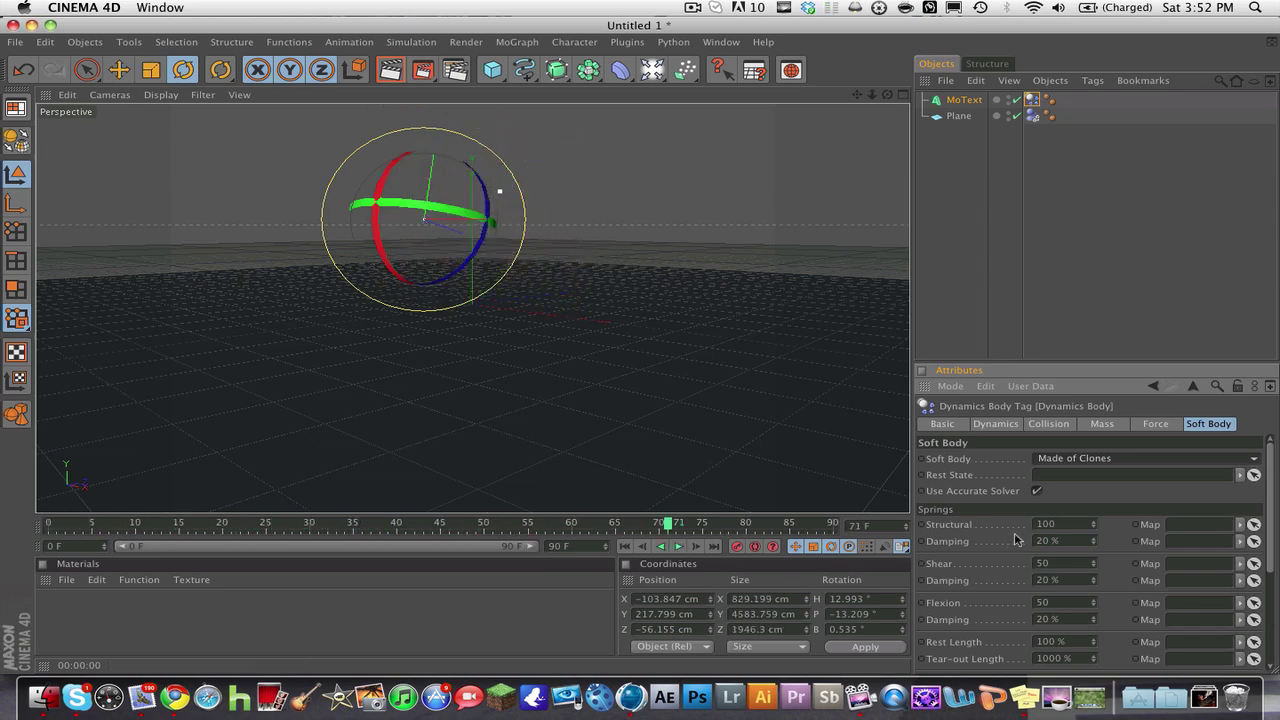
Turn off Use Accurate Solver and go back to the Dynamics settings
click(1037, 491)
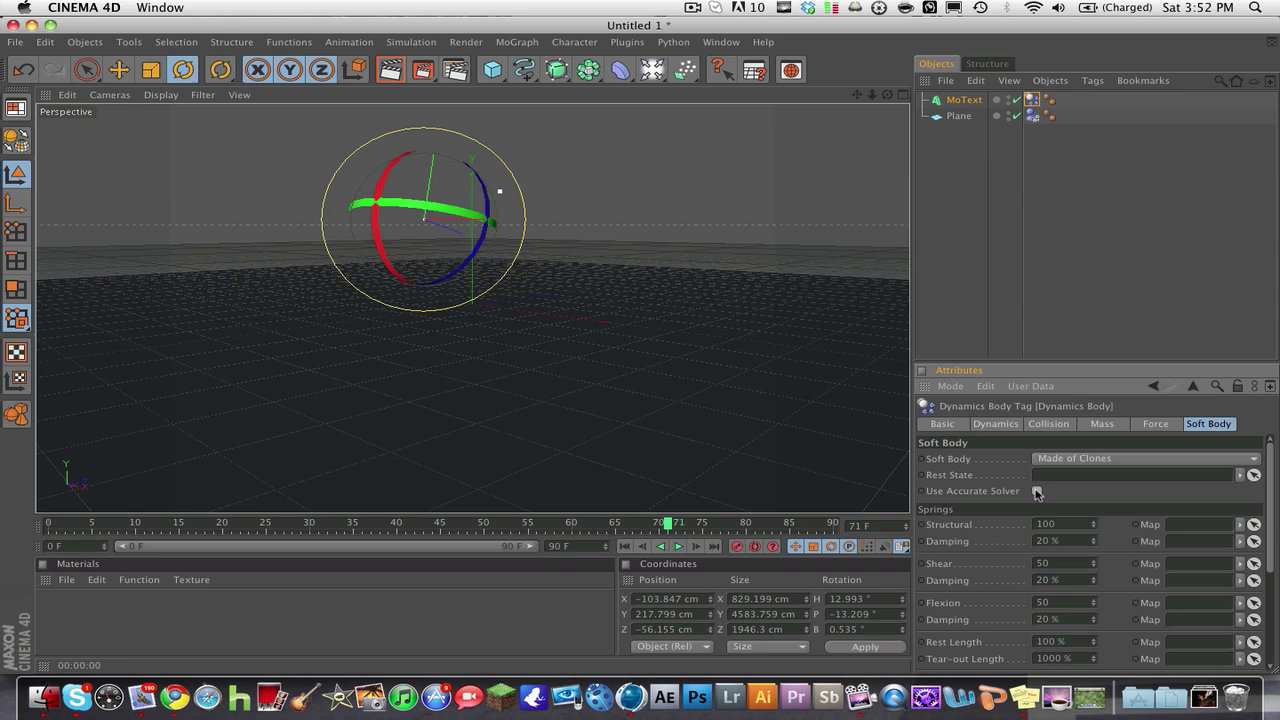
click(1008, 428)
click(1046, 428)
click(1003, 430)
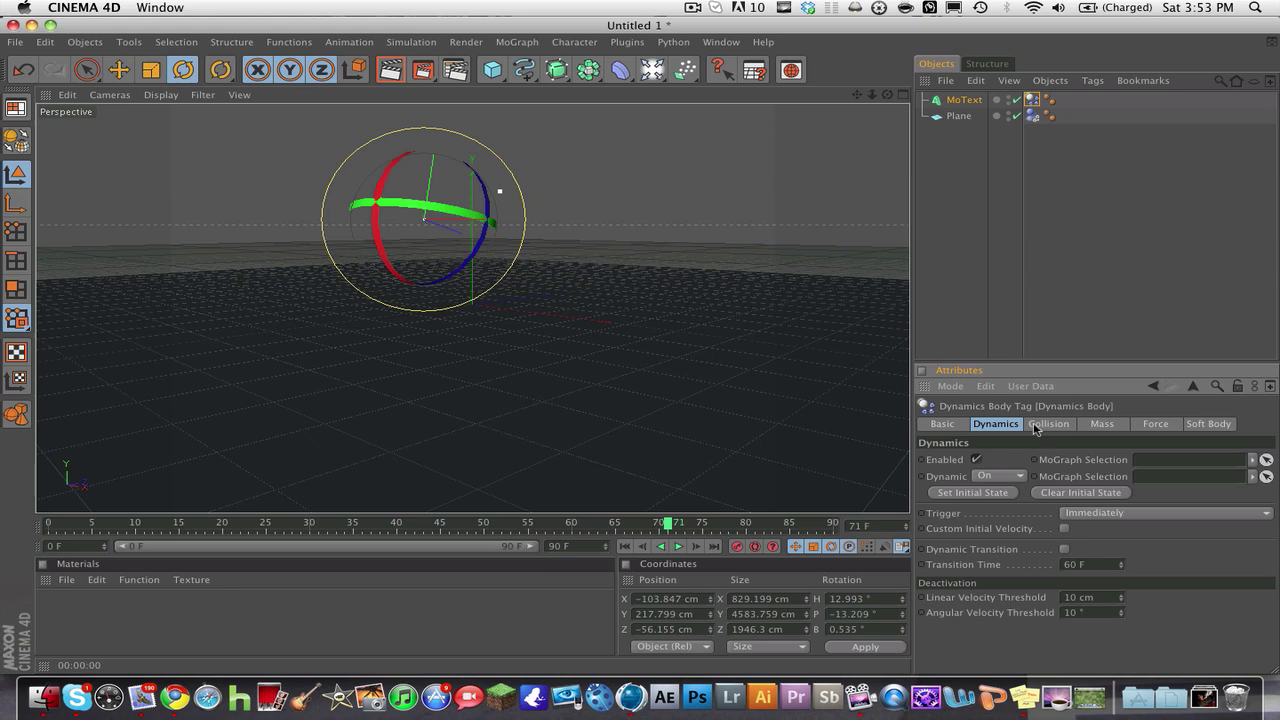
Rewind to frame 0 and replay the soft-body drop
click(52, 523)
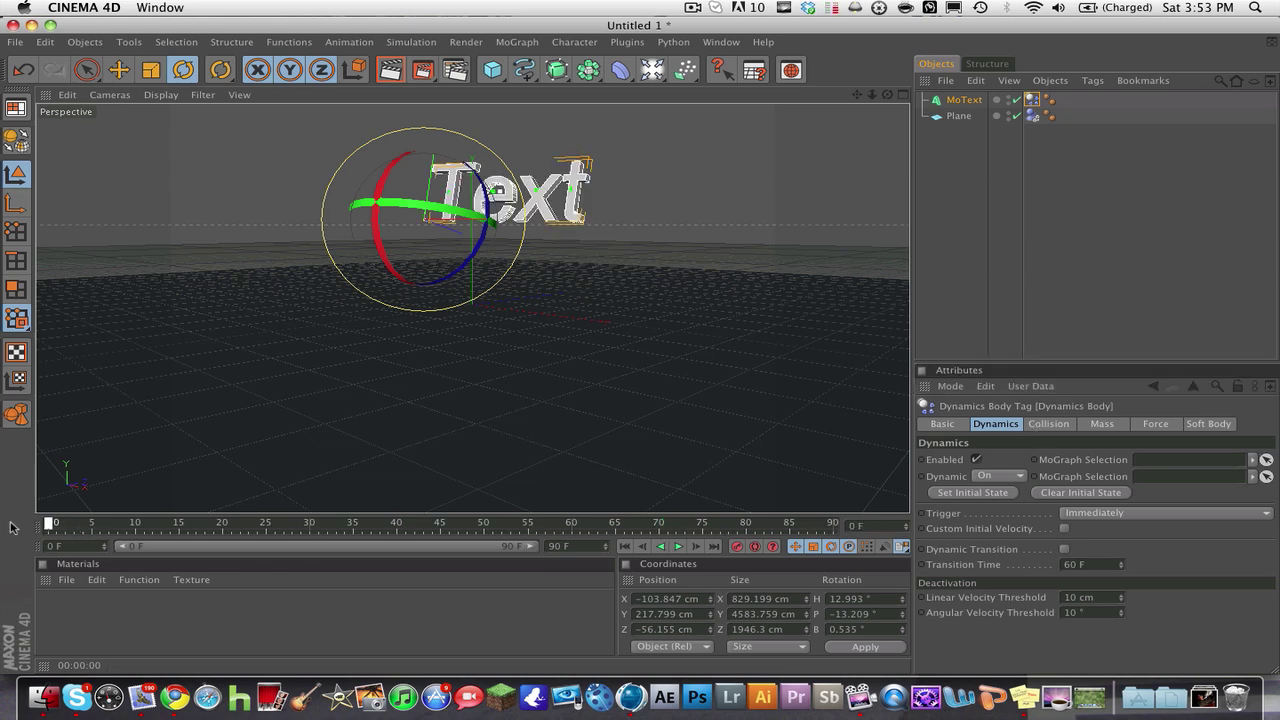
click(677, 546)
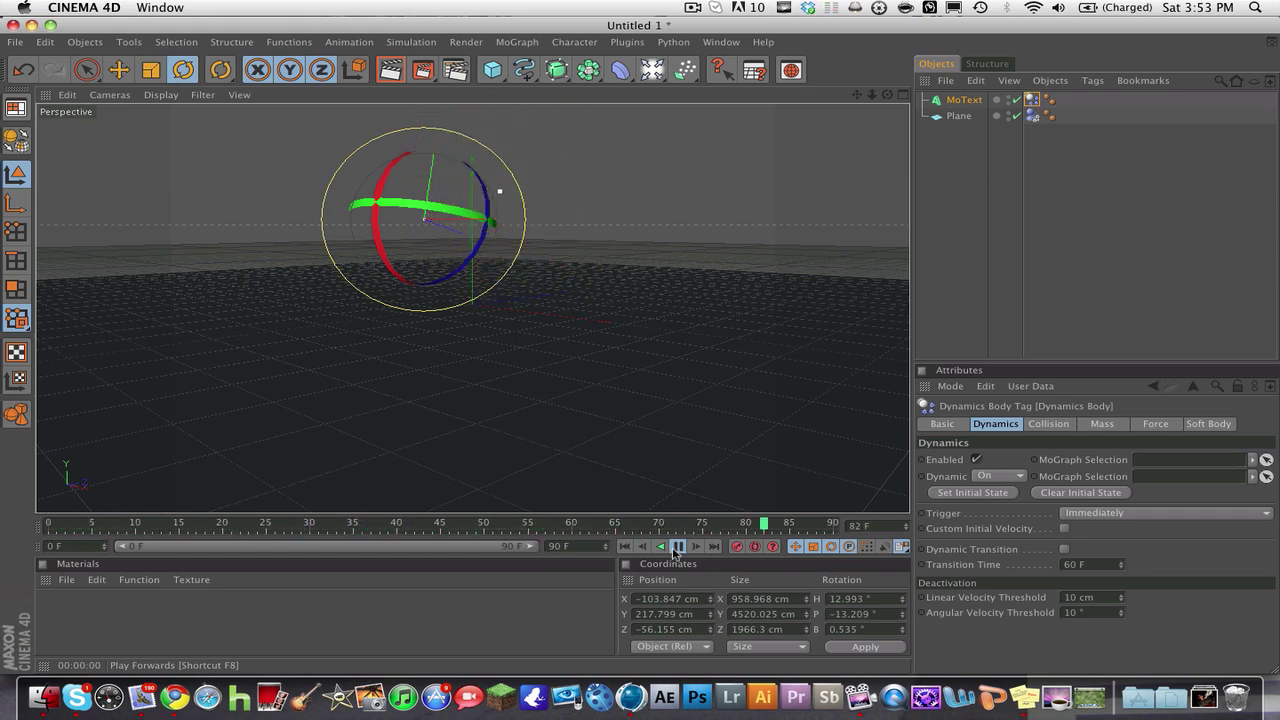
click(677, 546)
Switch Soft Body to Off and replay the drop from frame 0 so the letters land flat
click(1222, 424)
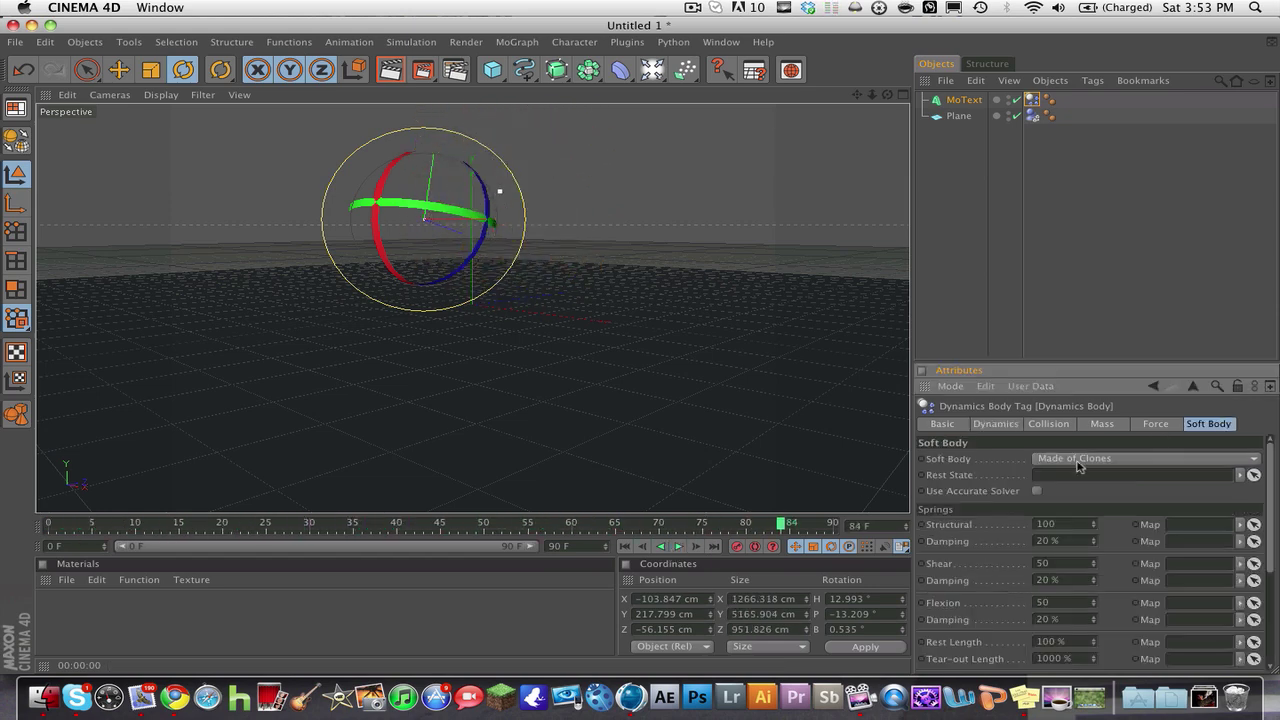
click(1080, 466)
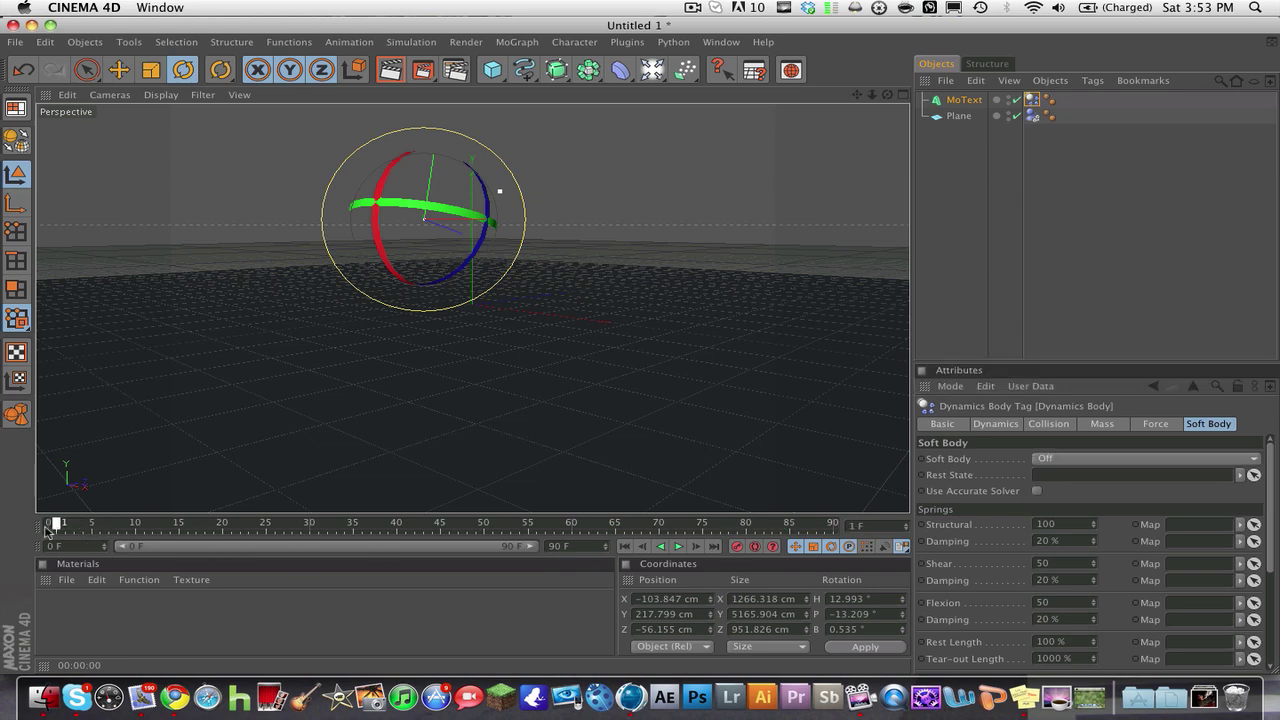
drag(100, 524, 48, 524)
click(681, 547)
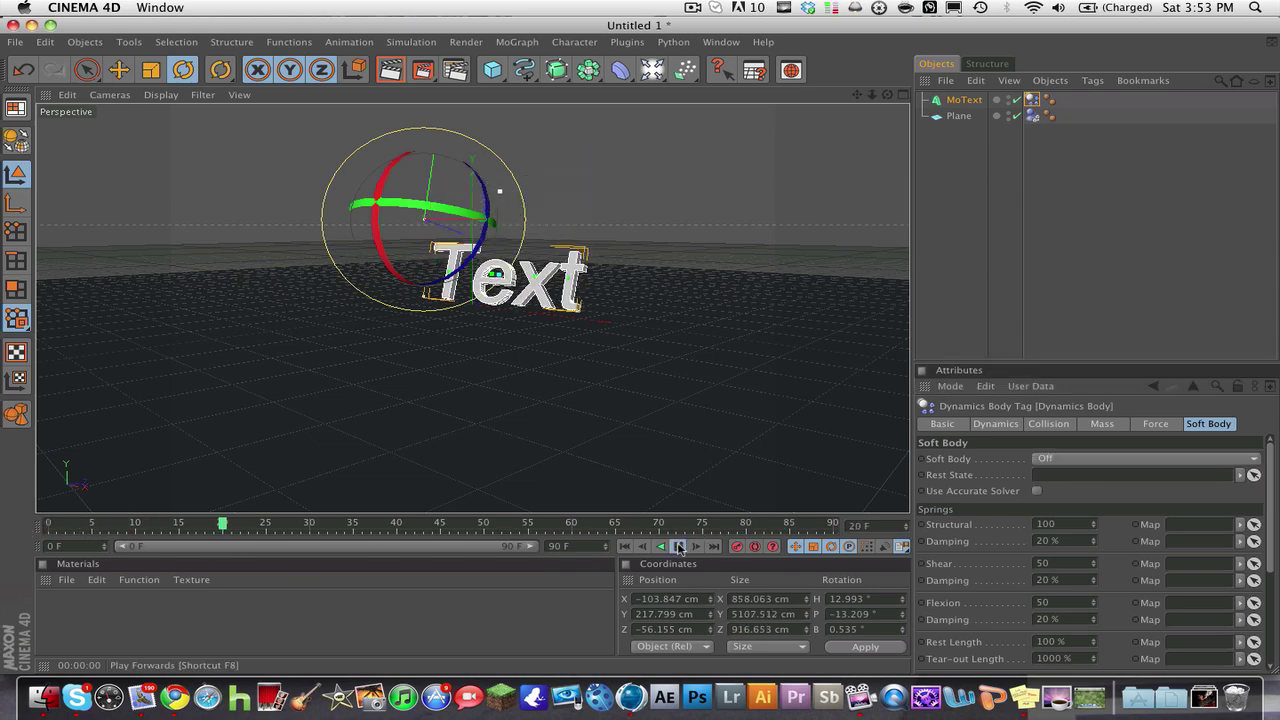
click(679, 547)
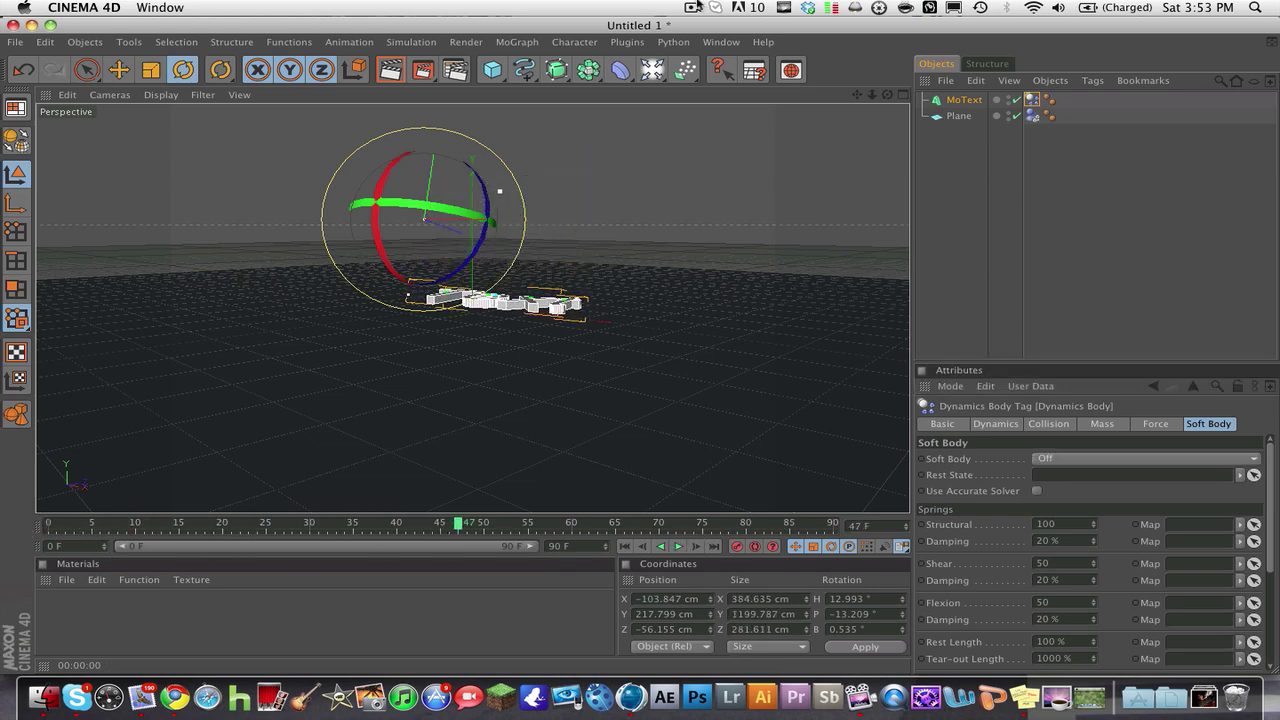